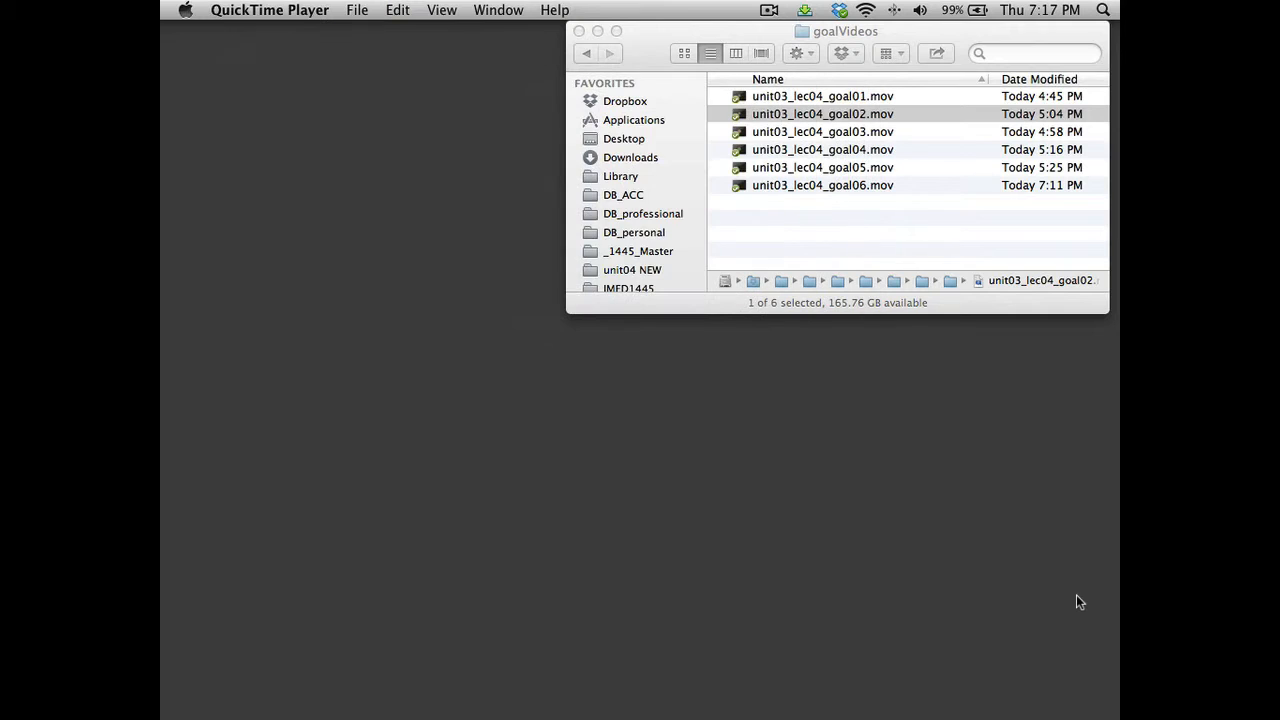
Open unit03_lec04_goal03.mov from the goalVideos folder, play it full screen, and close it
double_click(737, 131)
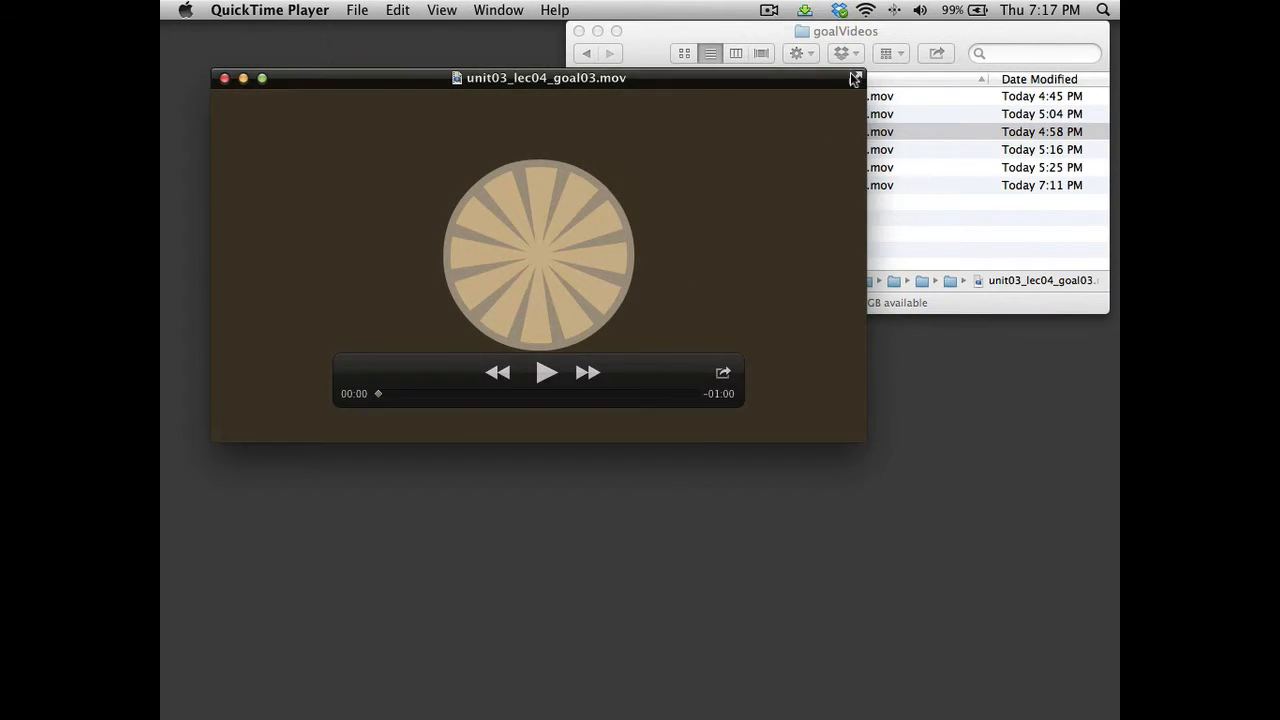
click(856, 77)
click(648, 612)
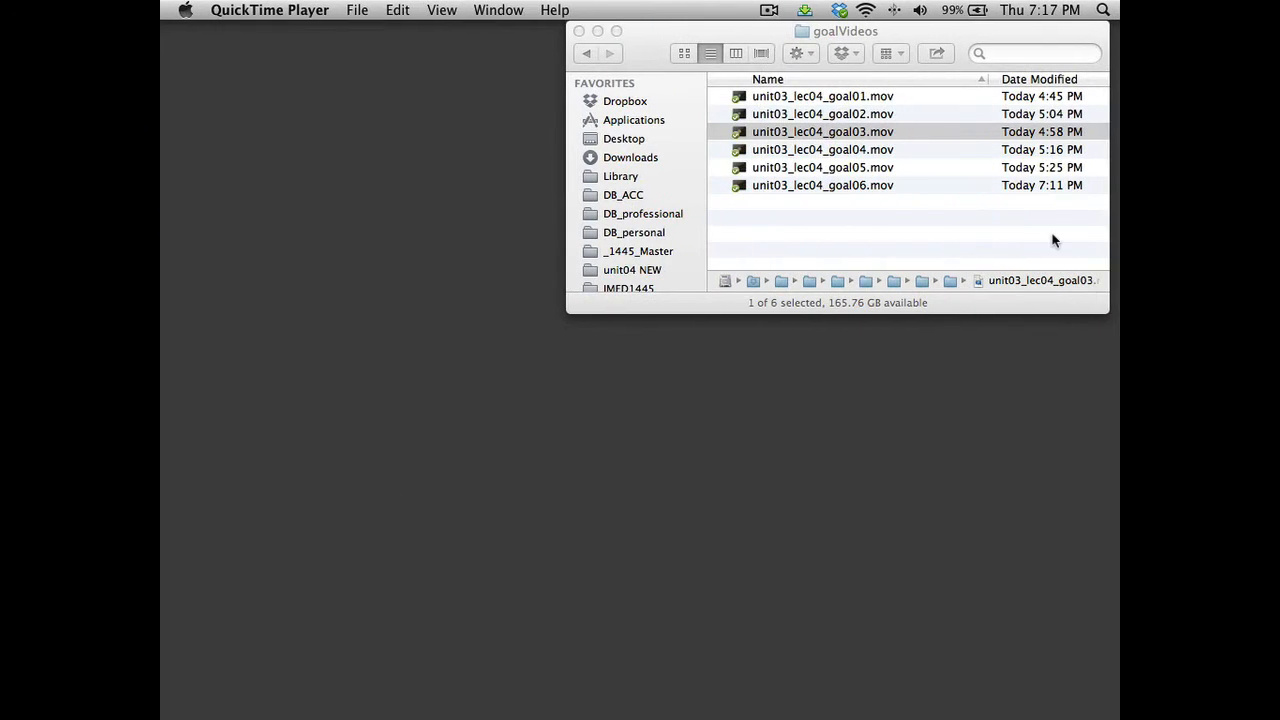
Open unit03_lec04_goal04.mov, watch it full screen, and close the movie
double_click(740, 152)
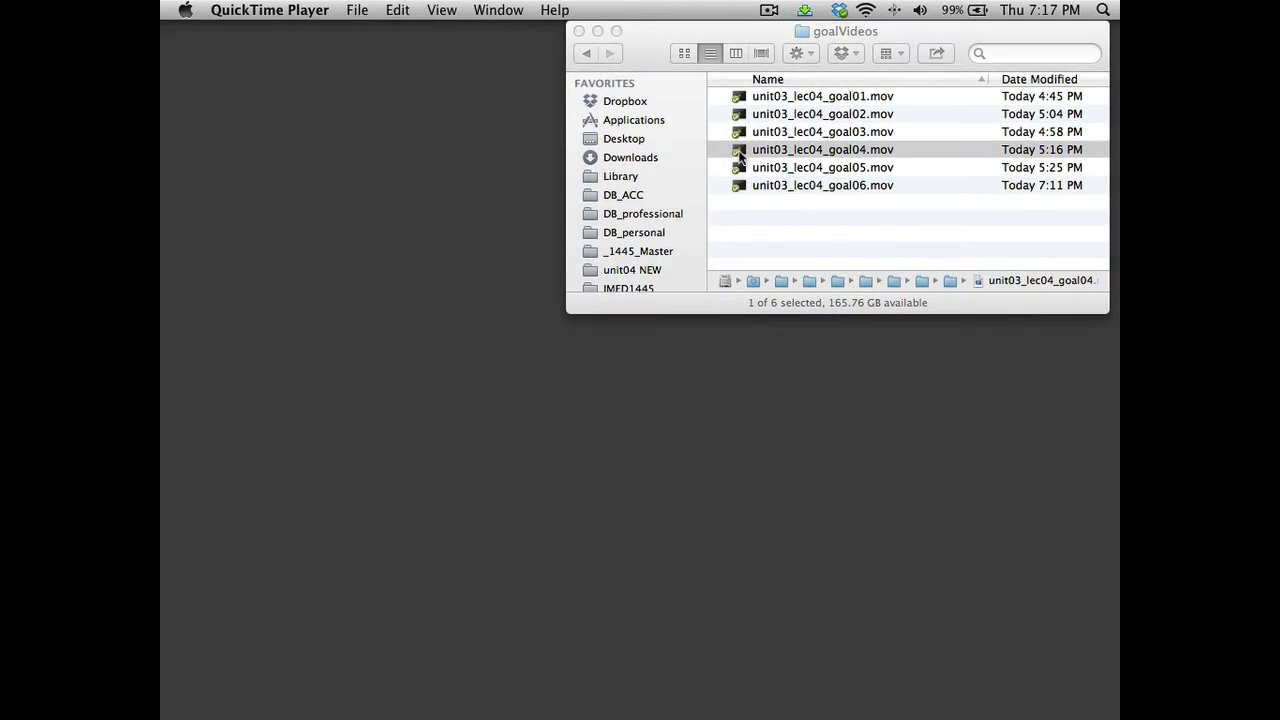
click(546, 373)
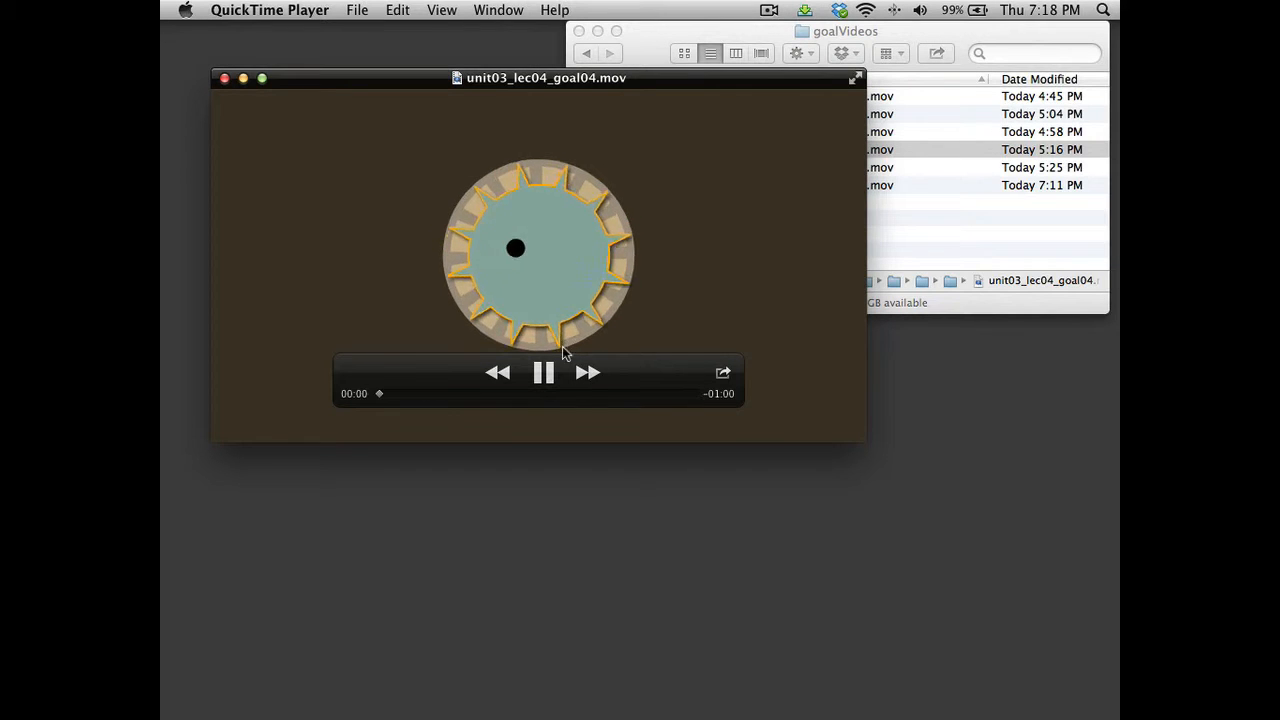
click(852, 80)
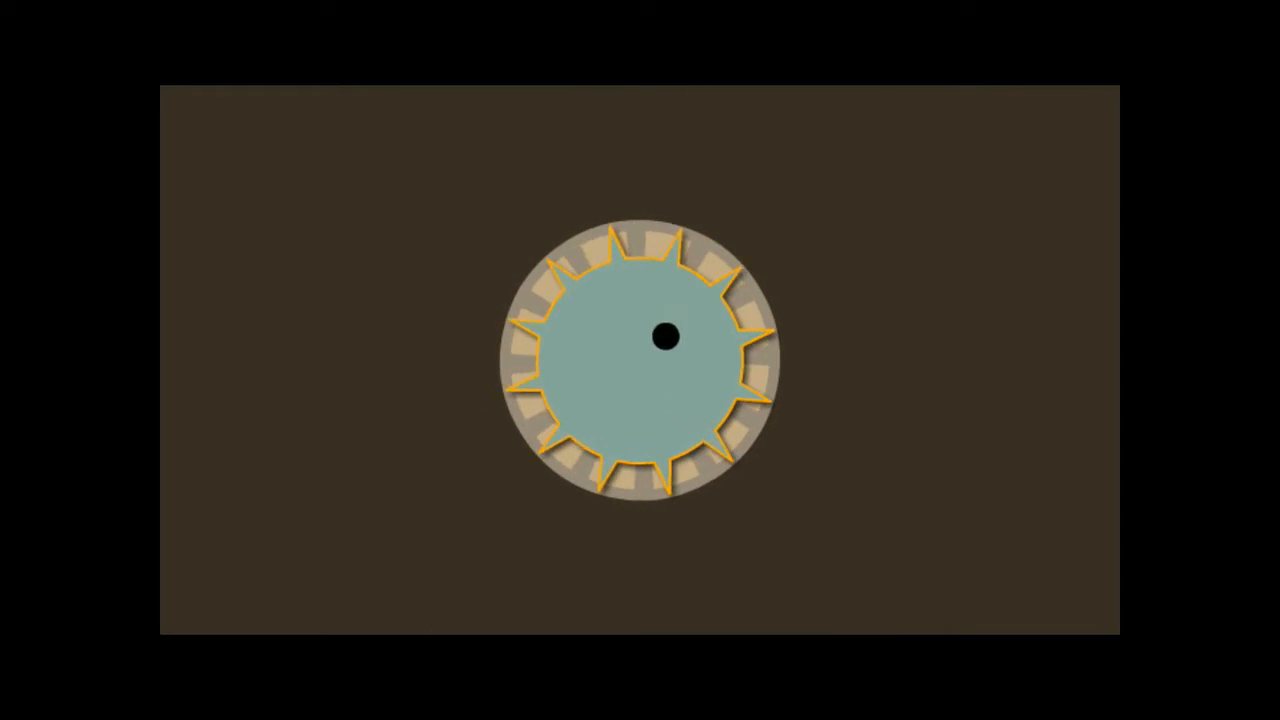
mouse_move(546, 403)
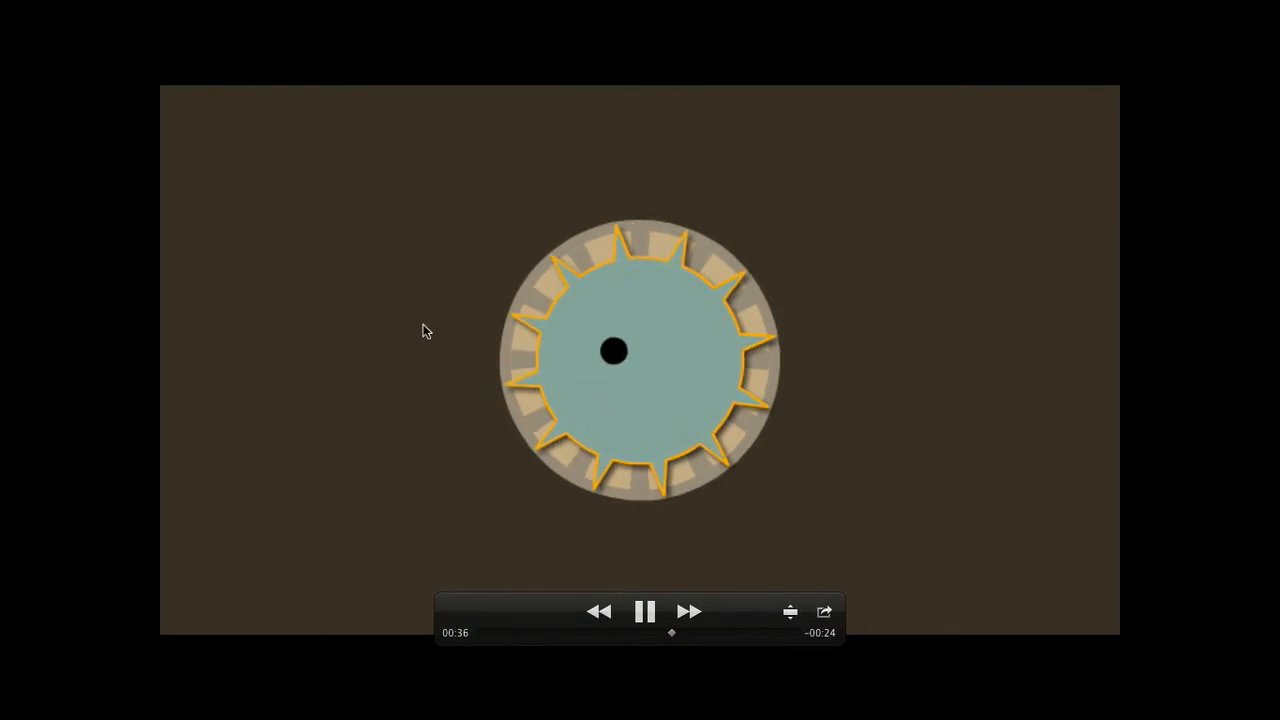
key(Escape)
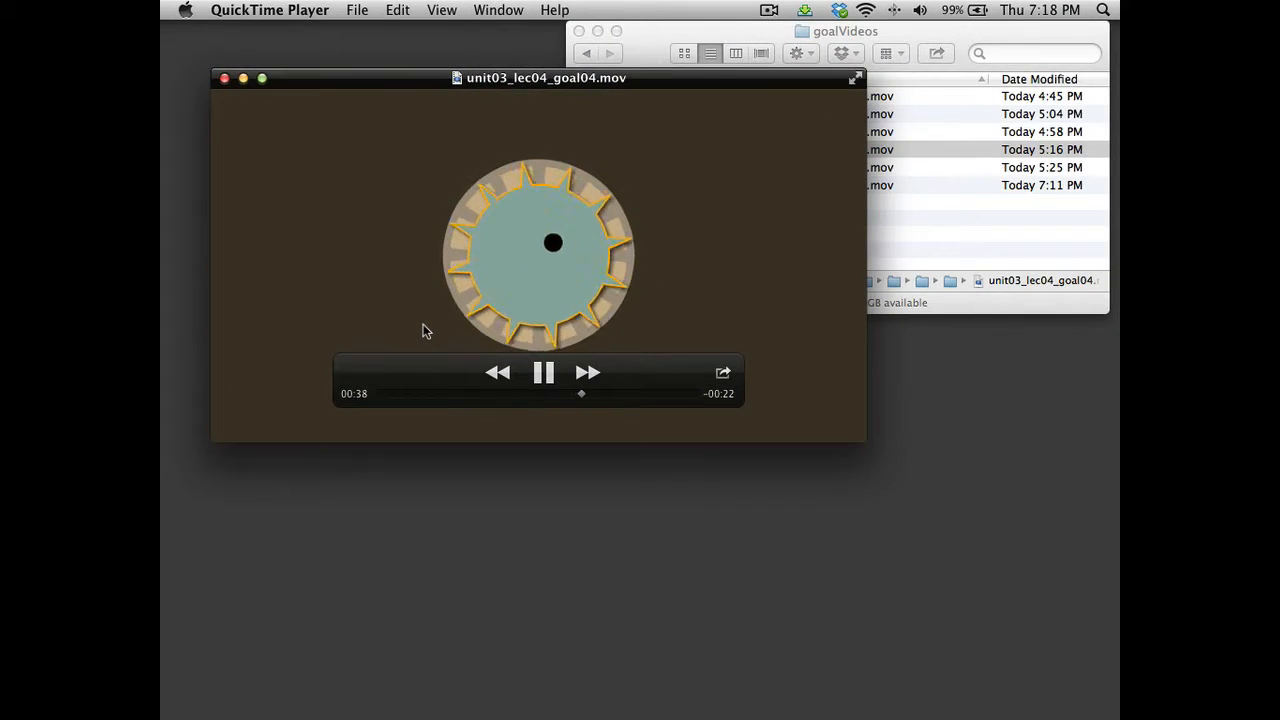
key(super+w)
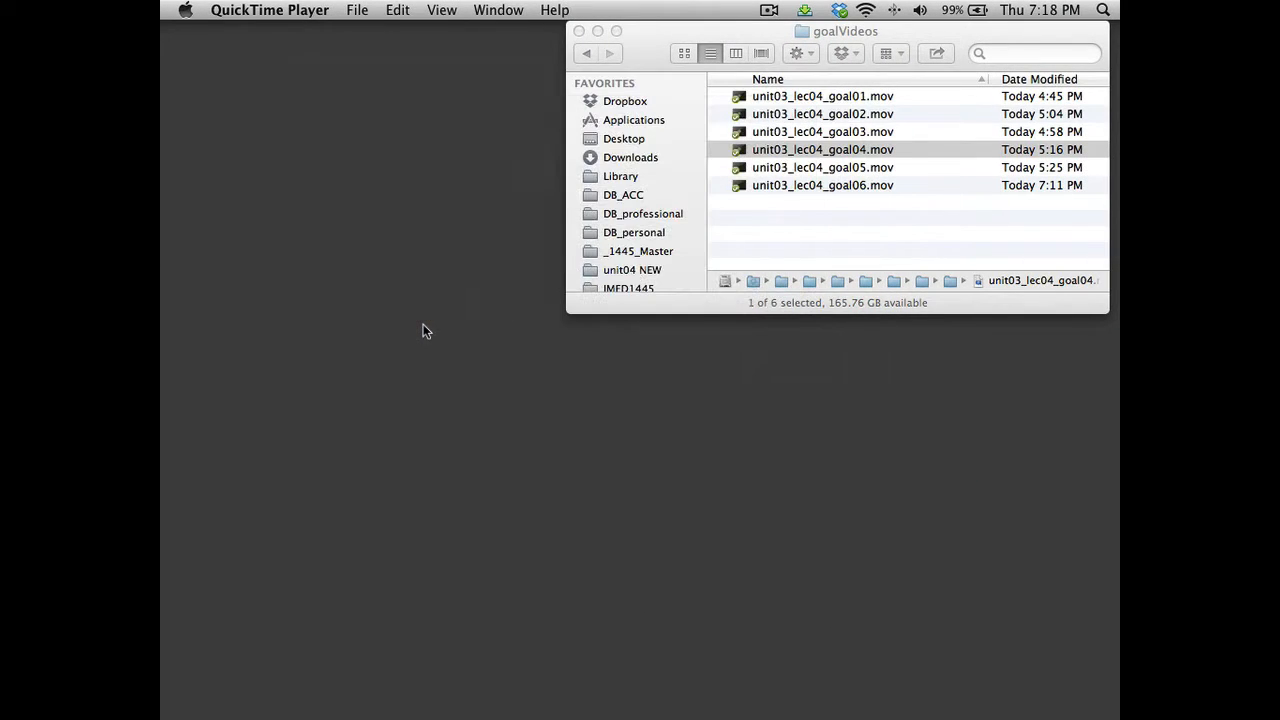
Open unit03_lec04_goal05.mov, watch its row of circles full screen, and close the movie
double_click(834, 168)
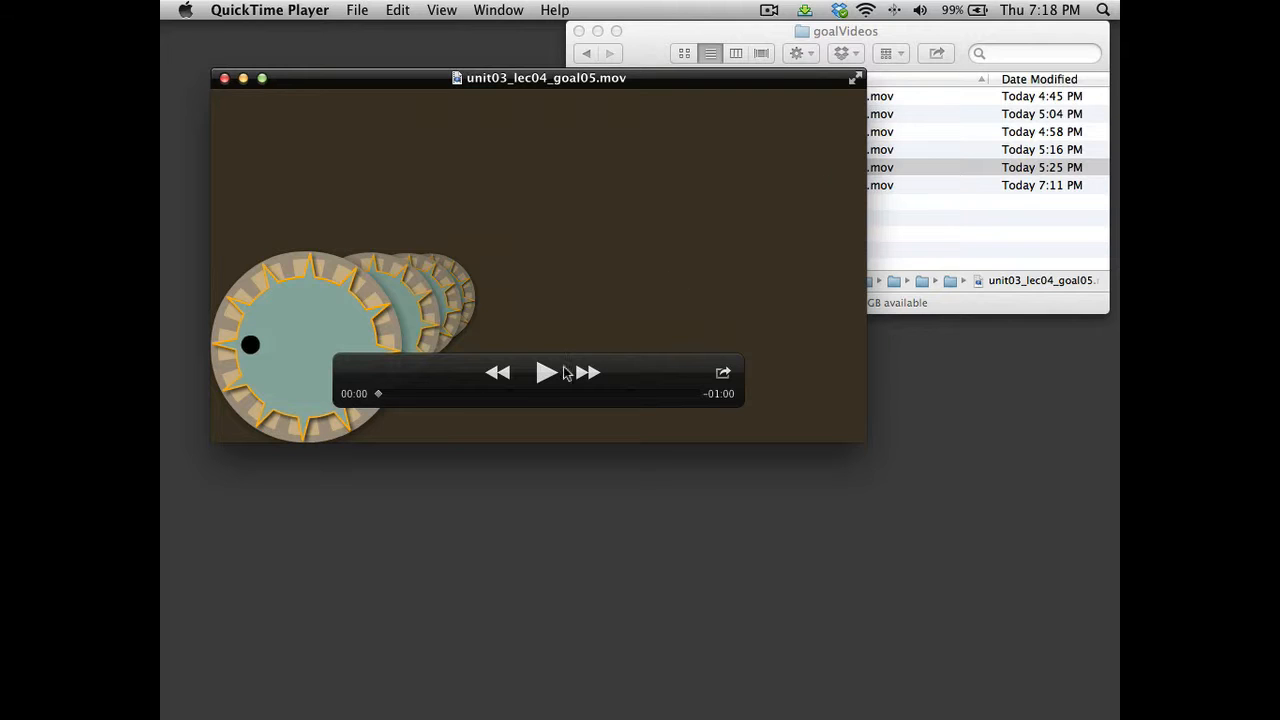
click(850, 78)
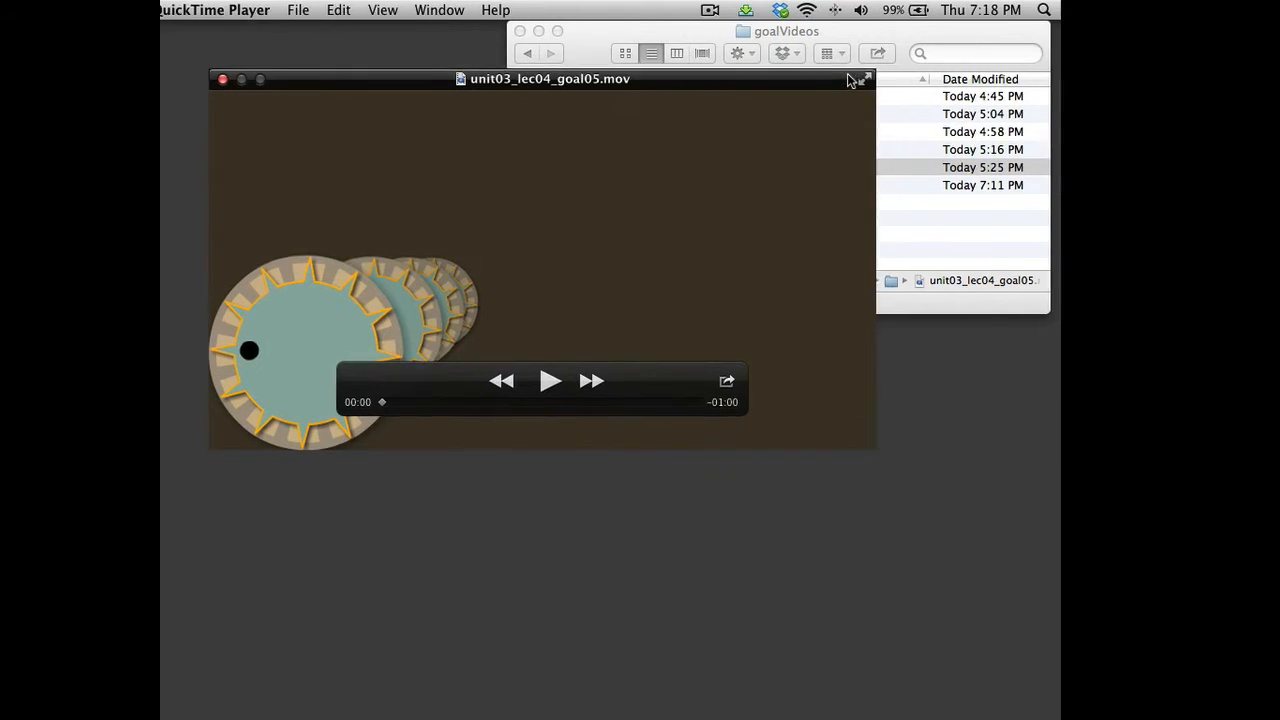
click(645, 612)
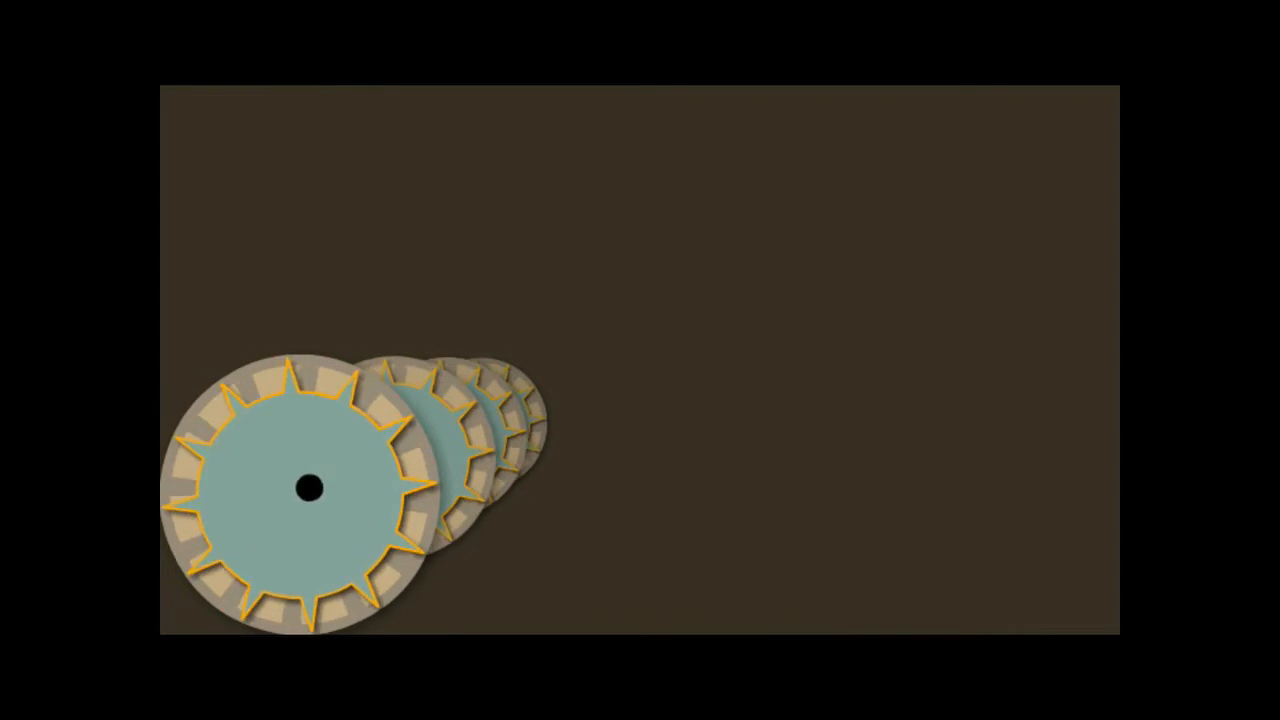
key(Escape)
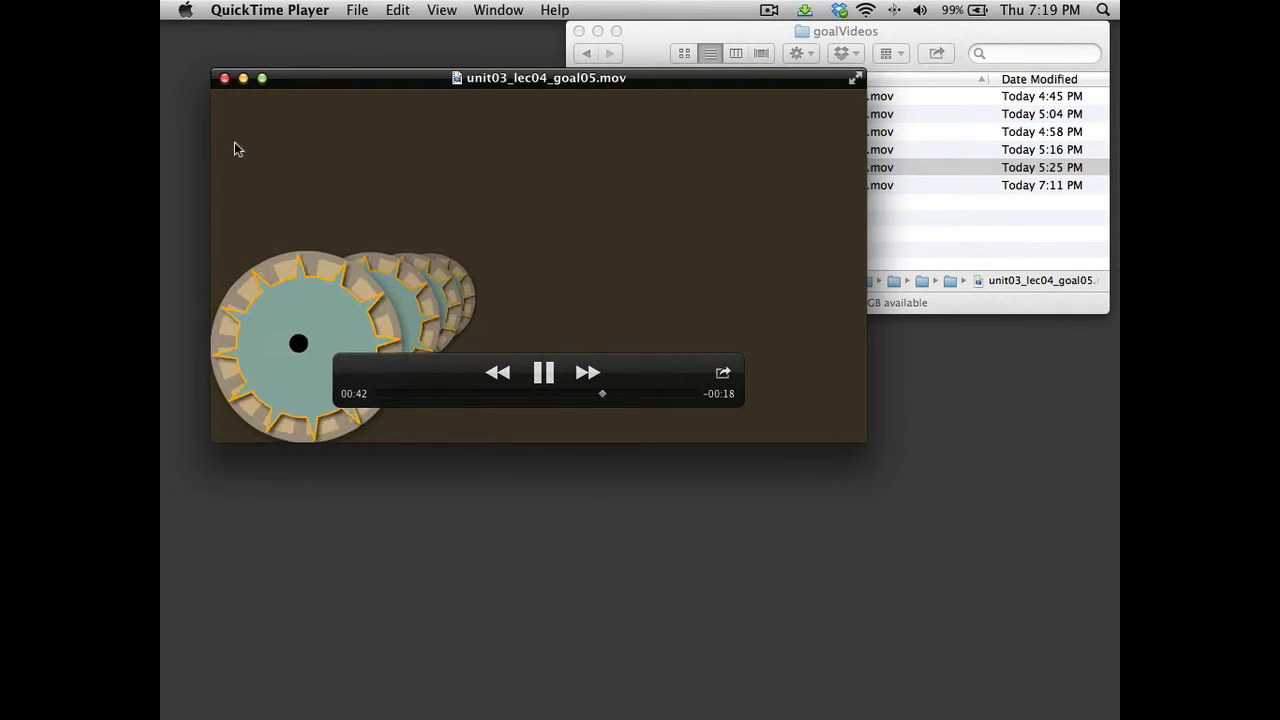
click(225, 79)
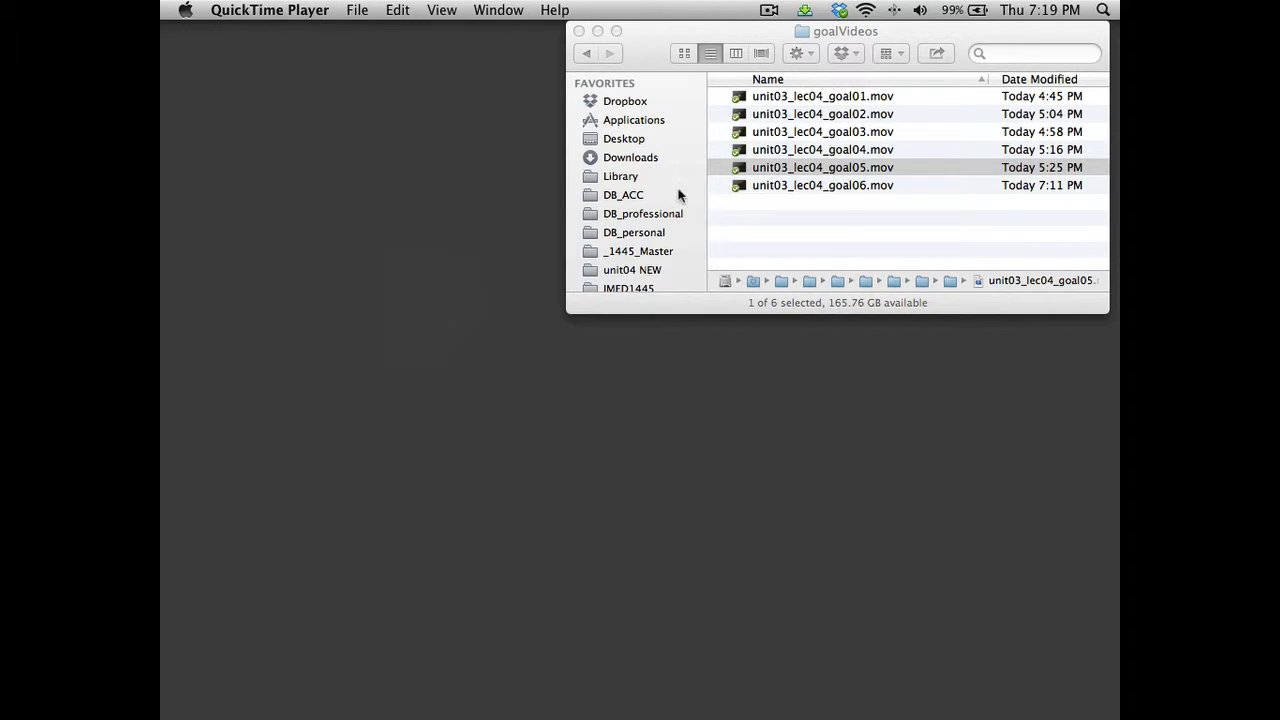
Open unit03_lec04_goal06.mov, watch the moving circles full screen, and close the movie
double_click(735, 186)
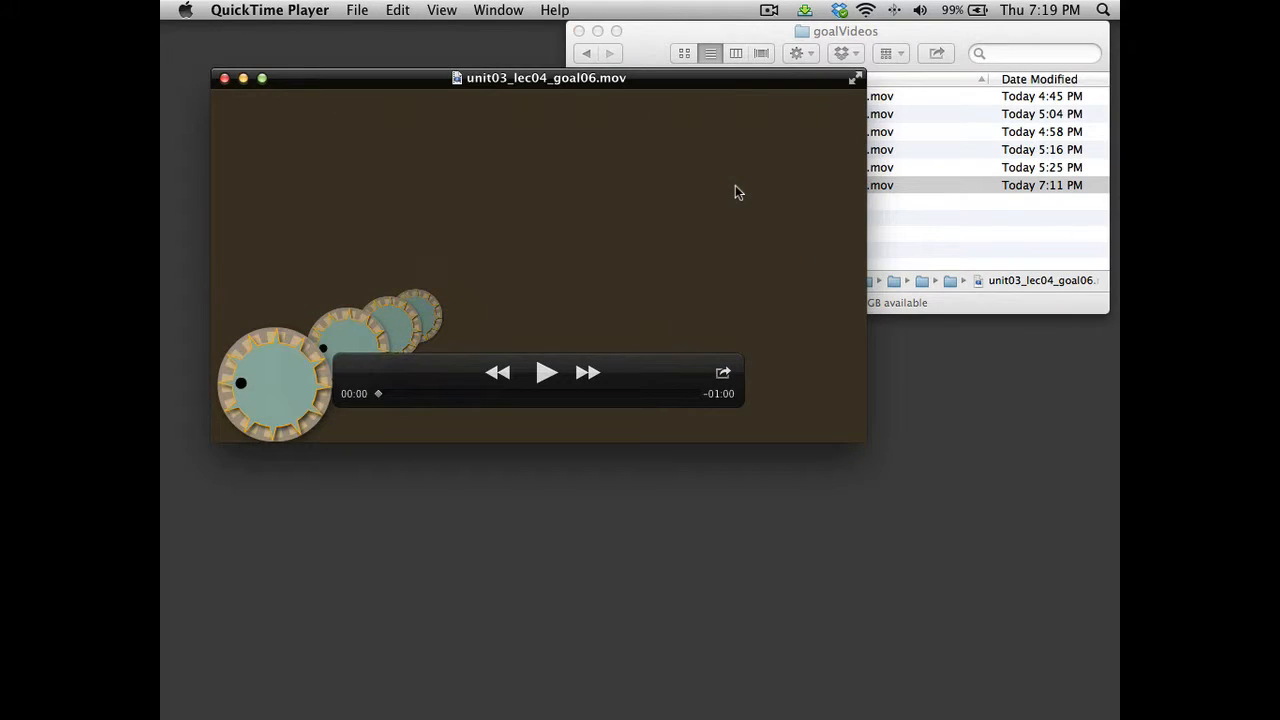
click(856, 80)
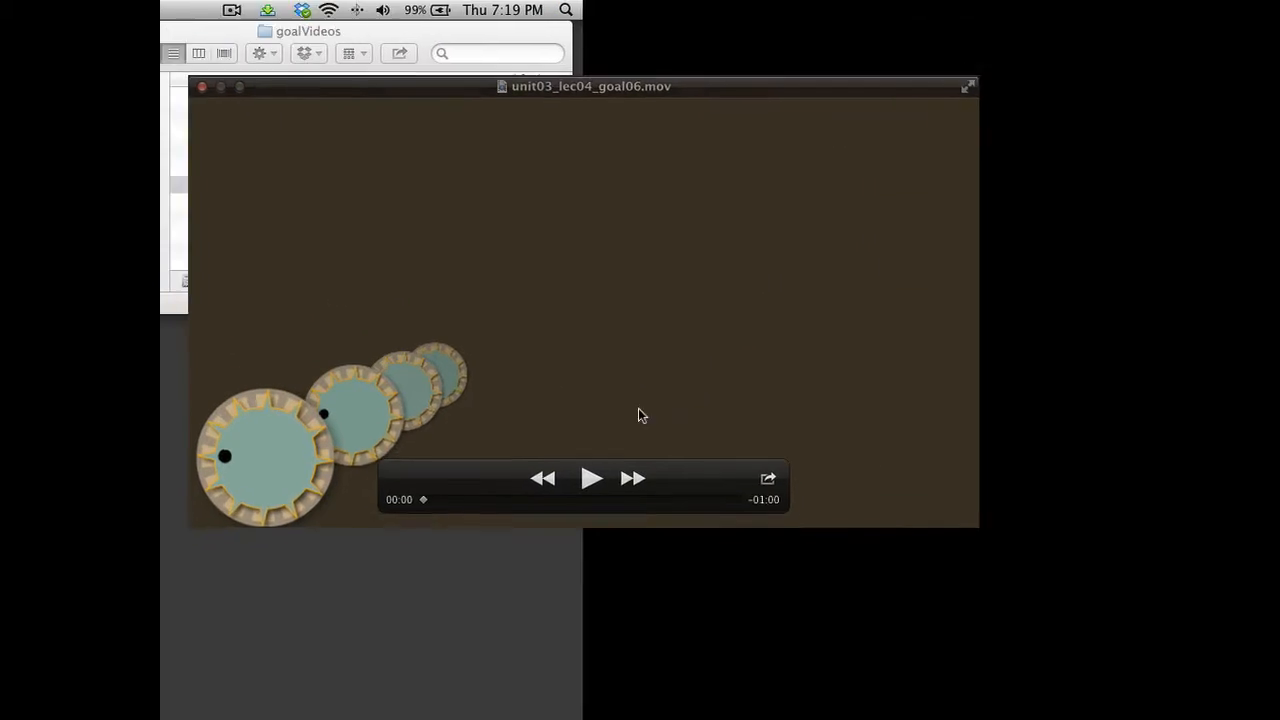
click(645, 613)
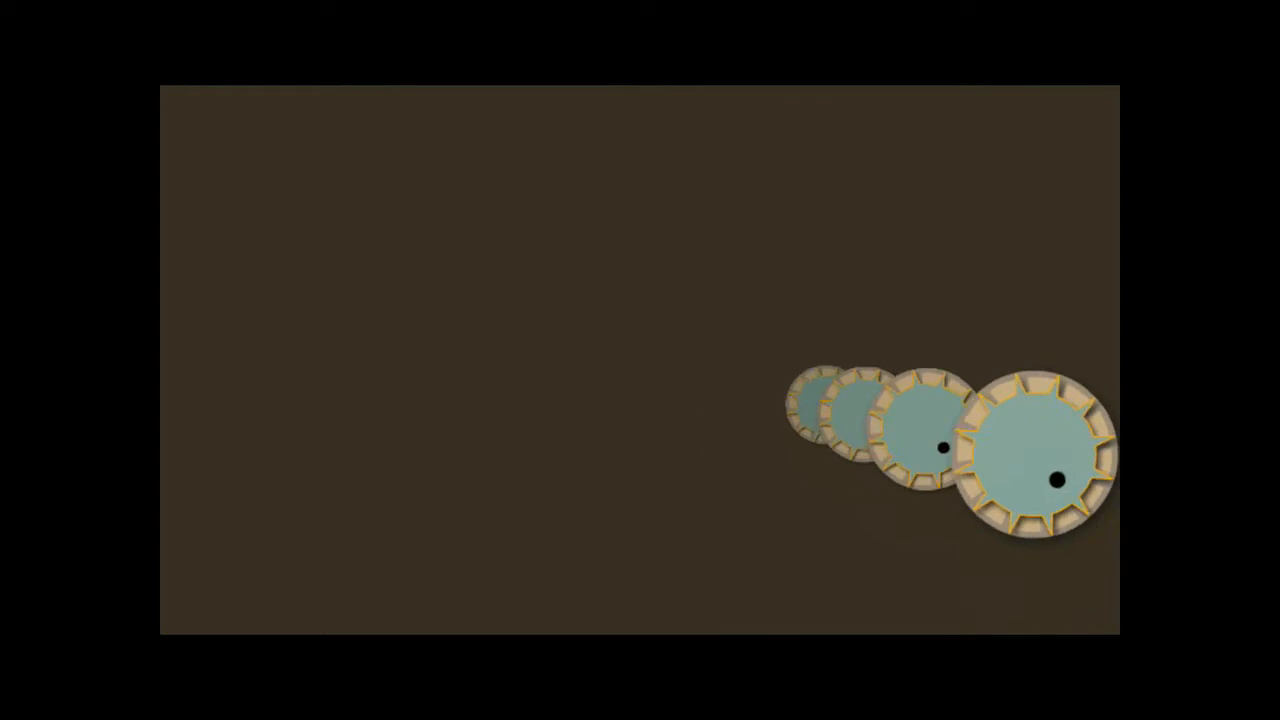
key(super+w)
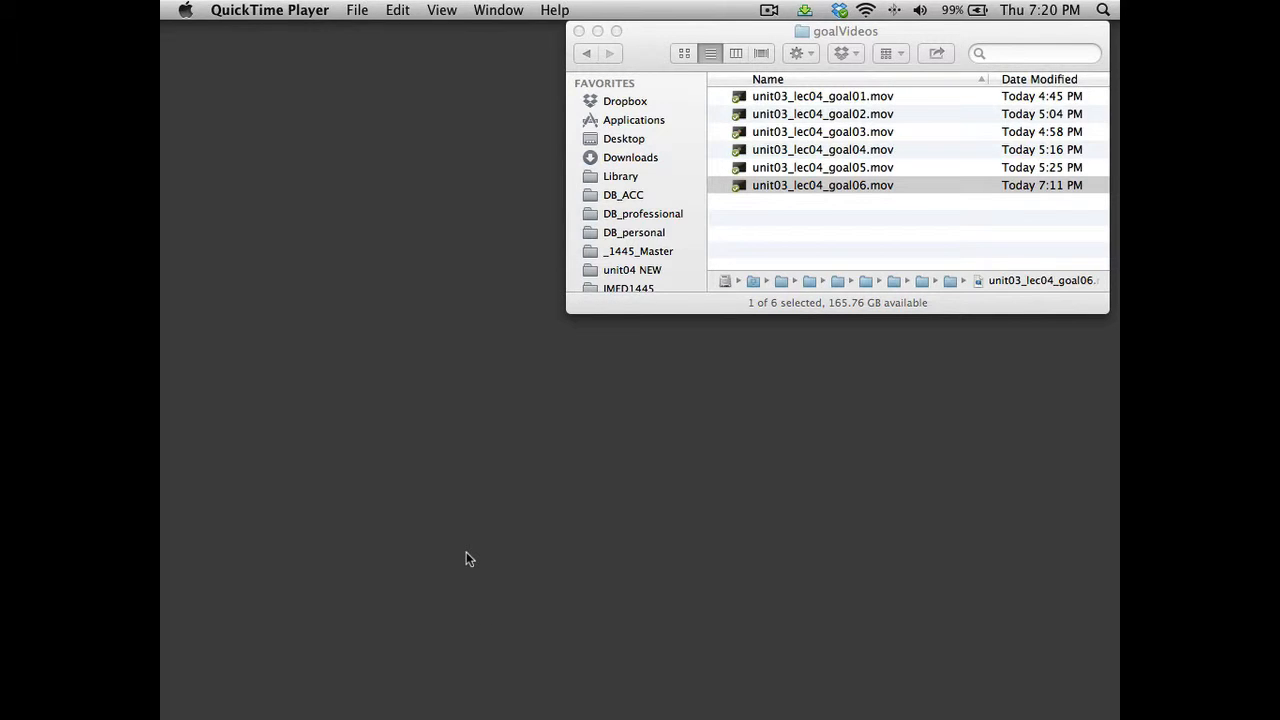
Switch to Flash with the unit03_lec04_starter.fla document
key(super+Tab)
key(super+Tab)
key(super+Tab)
key(super+Tab)
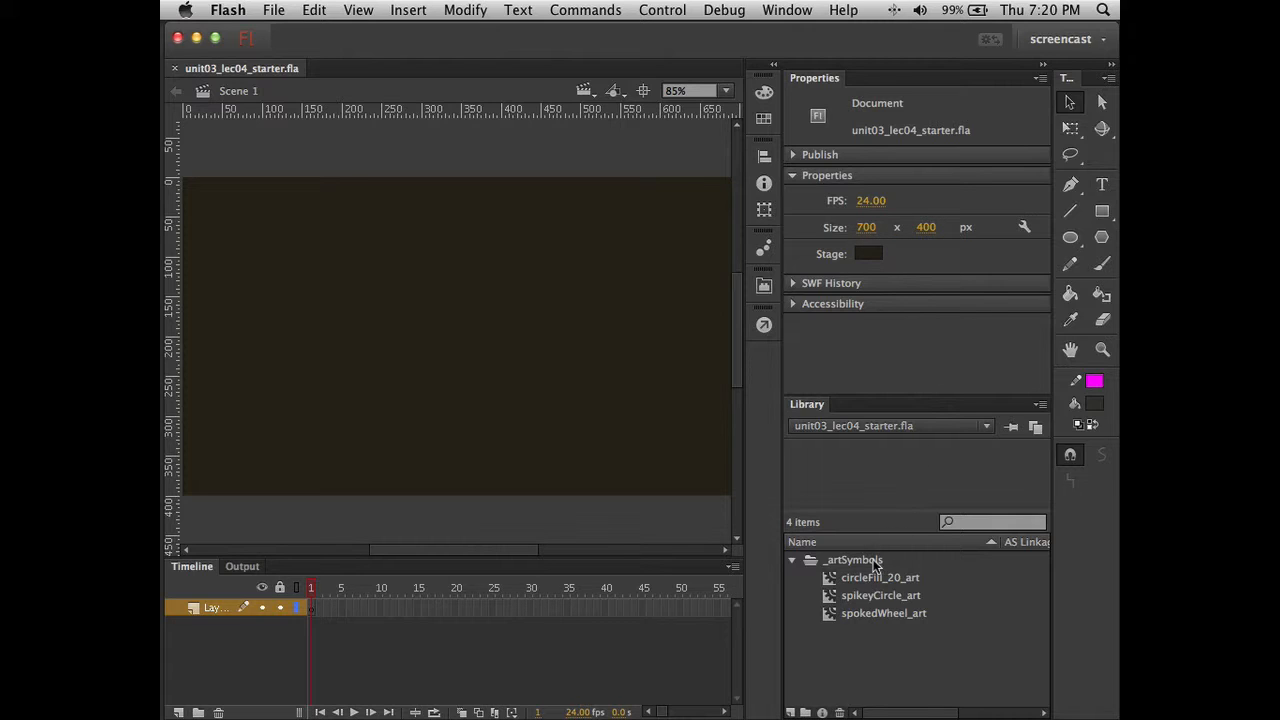
Place an instance of circleFill_20_art near the stage's upper left and one of spikeyCircle_art left of the stage's centre
click(835, 583)
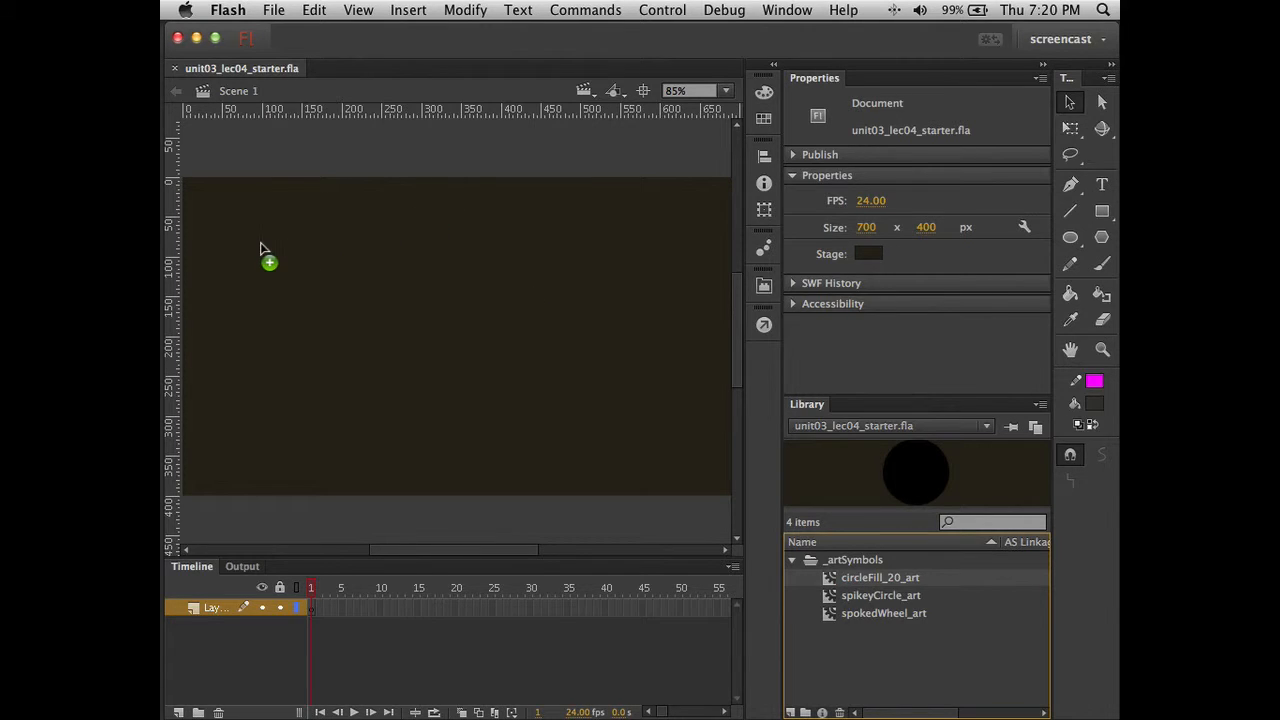
drag(260, 248, 265, 250)
click(364, 380)
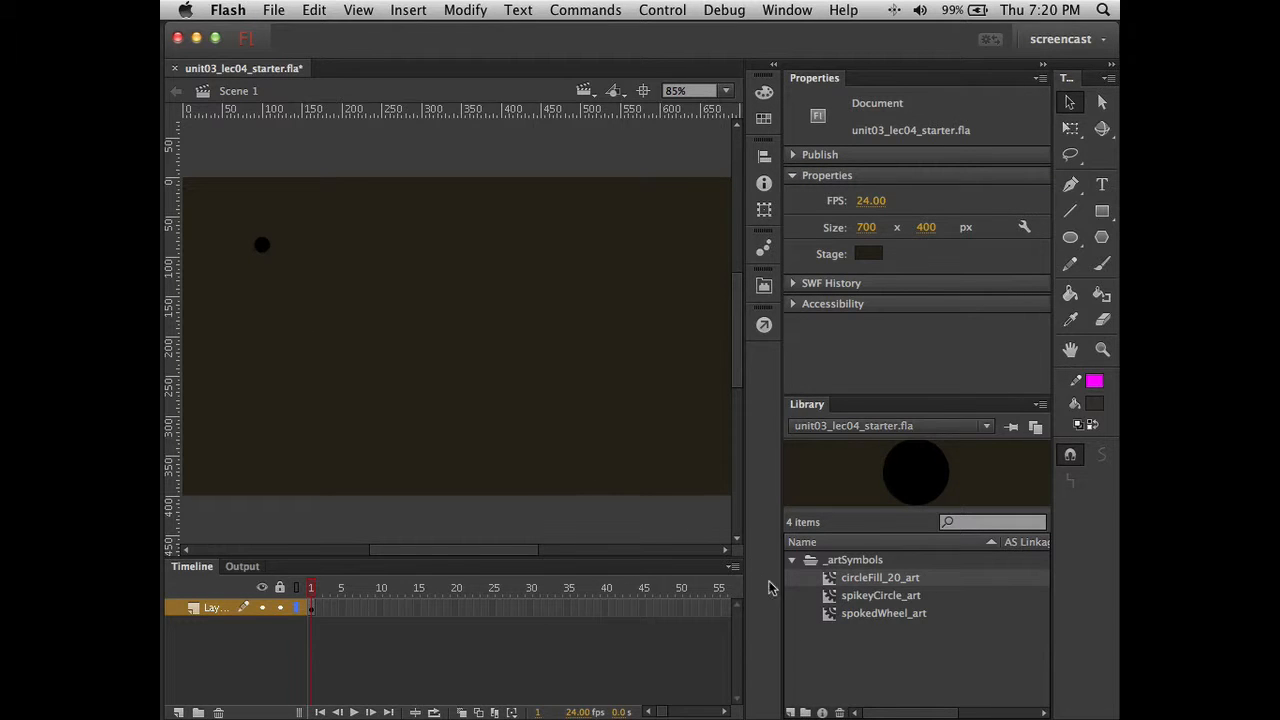
click(832, 598)
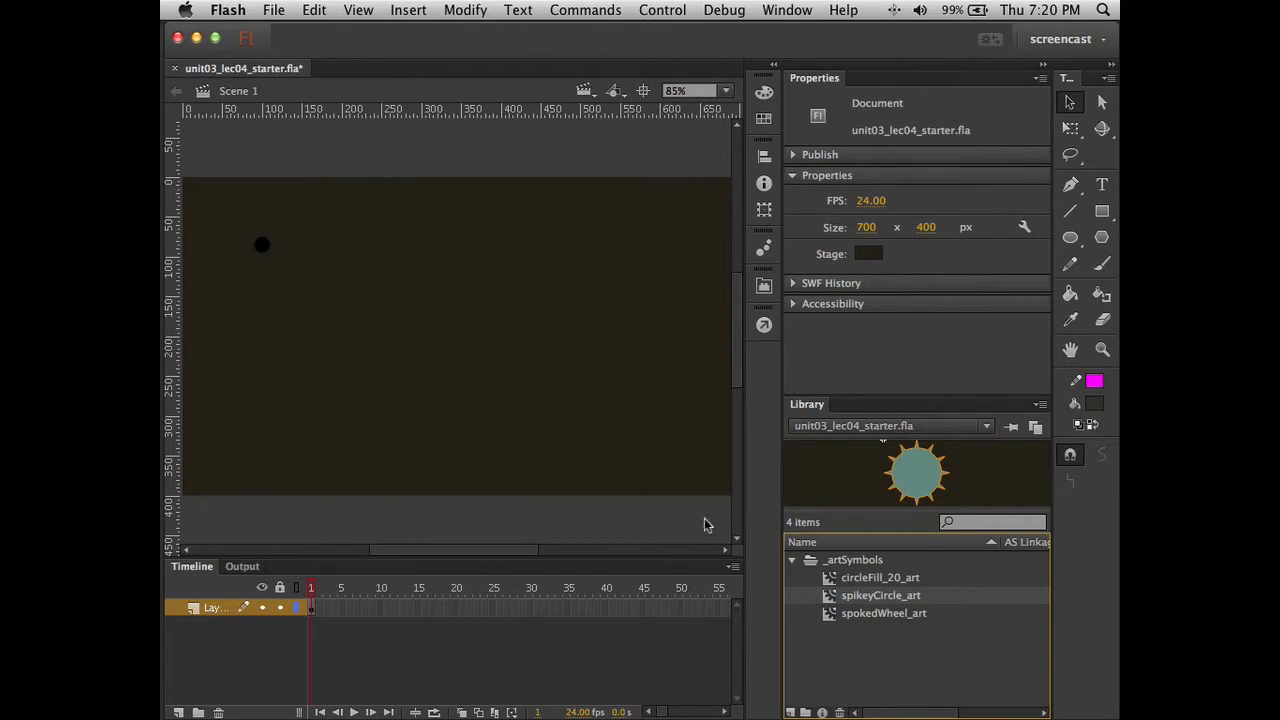
drag(368, 349, 370, 351)
click(562, 457)
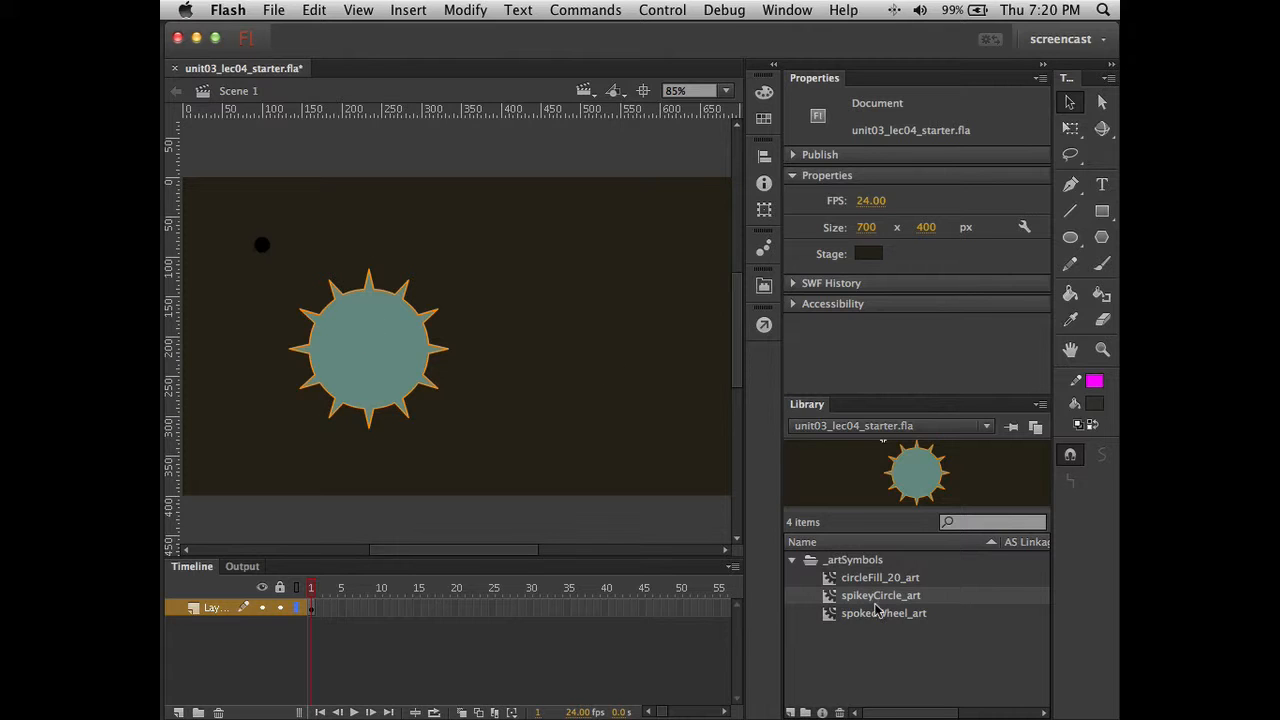
Inspect the spokedWheel_art symbol's contents, then return to Scene 1 and delete all instances from the stage
double_click(833, 614)
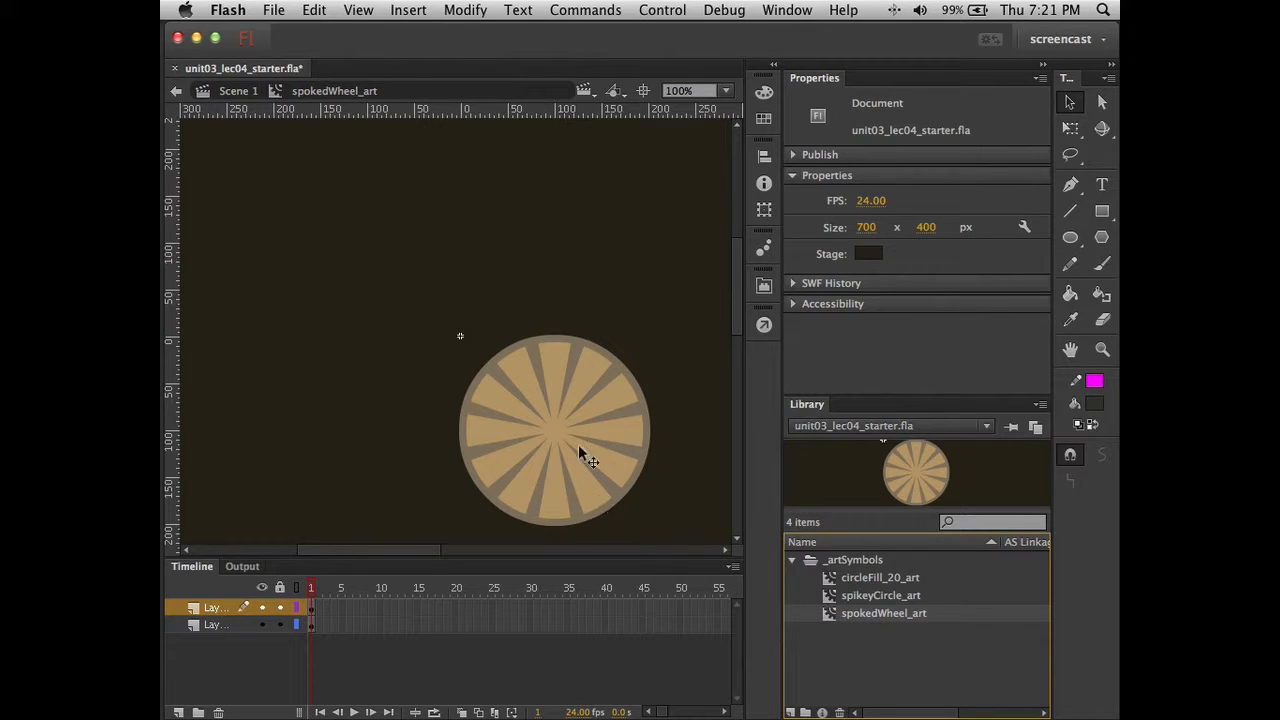
click(240, 93)
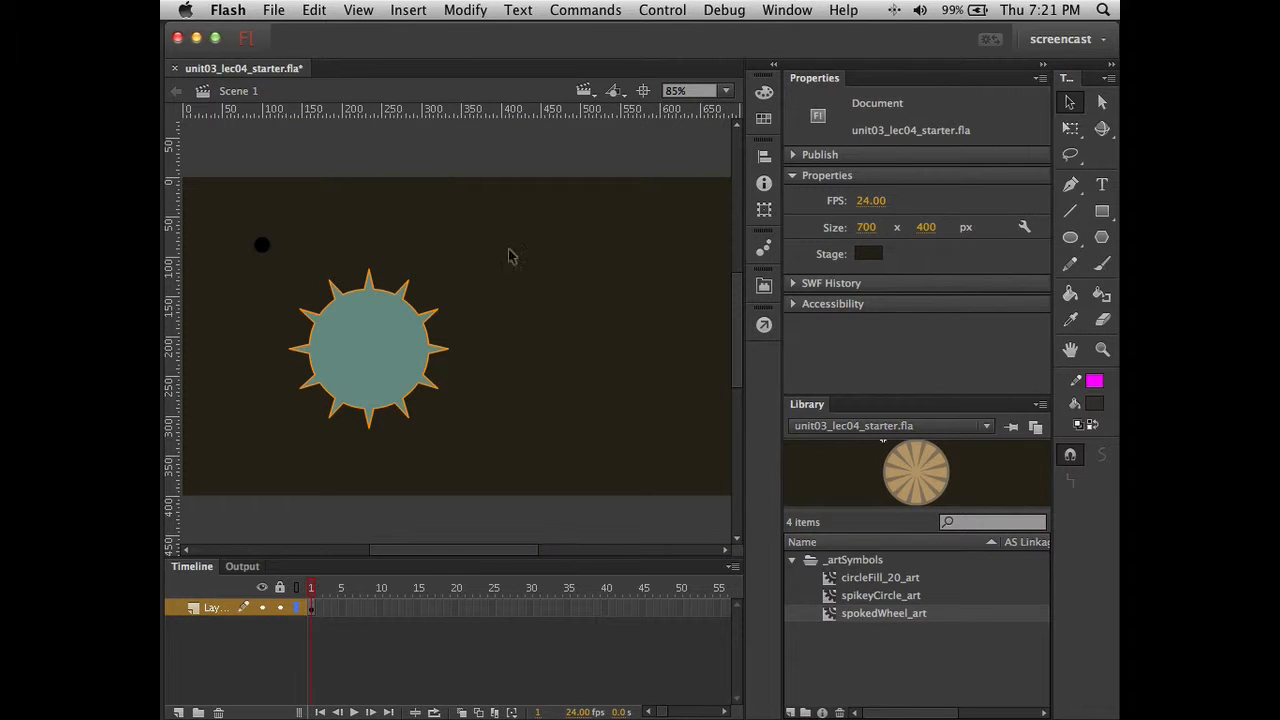
key(super+a)
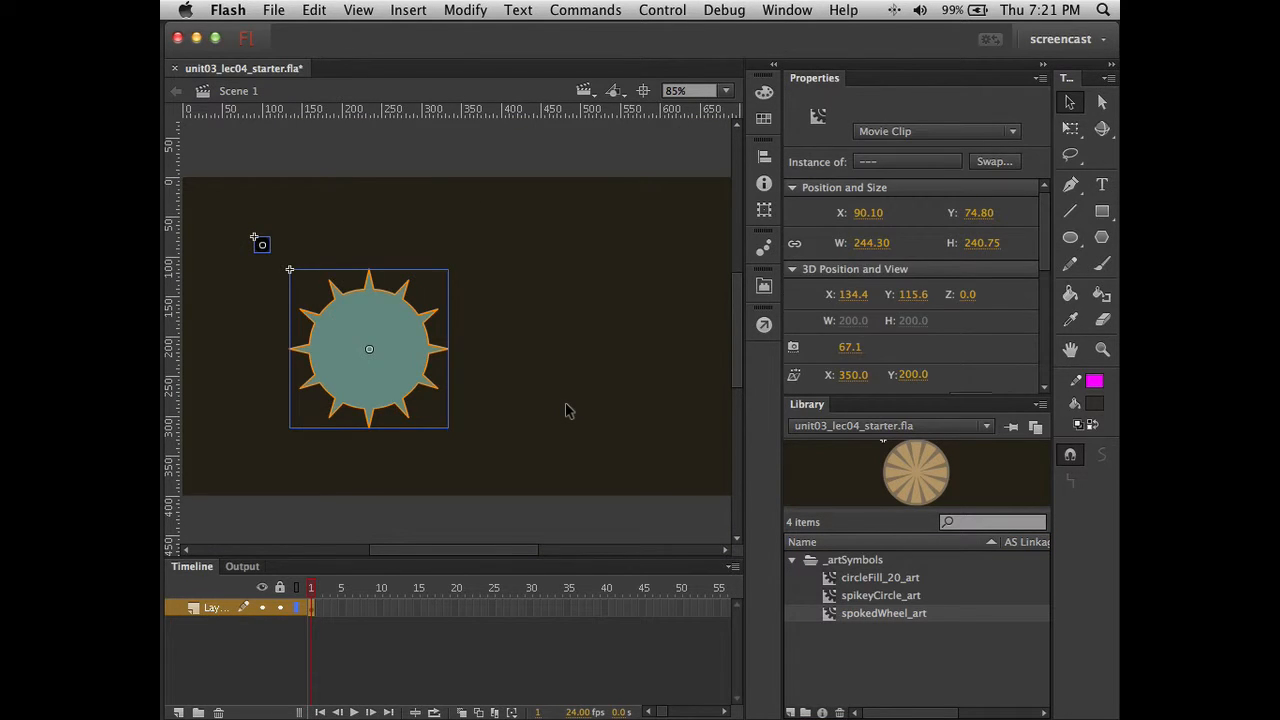
key(Delete)
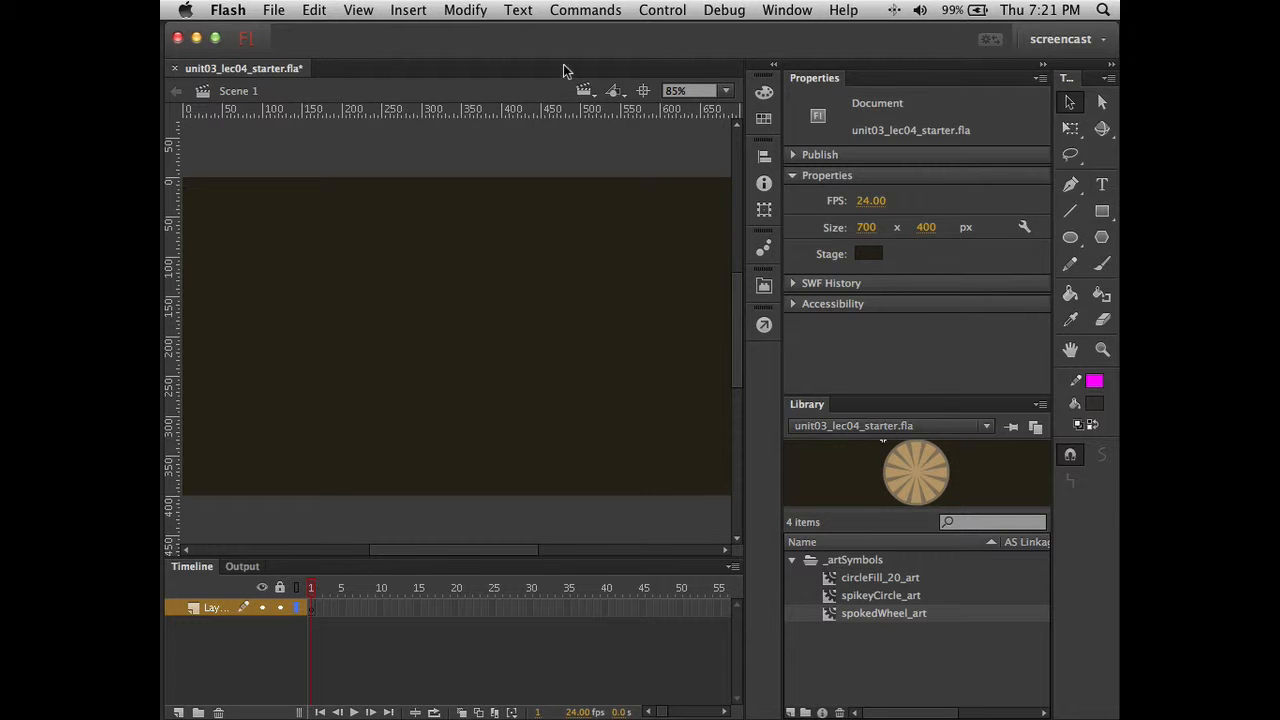
Uncover the goalVideos folder, play and close unit03_lec04_goal01.mov, and bring the Flash window back into place
drag(564, 49, 563, 179)
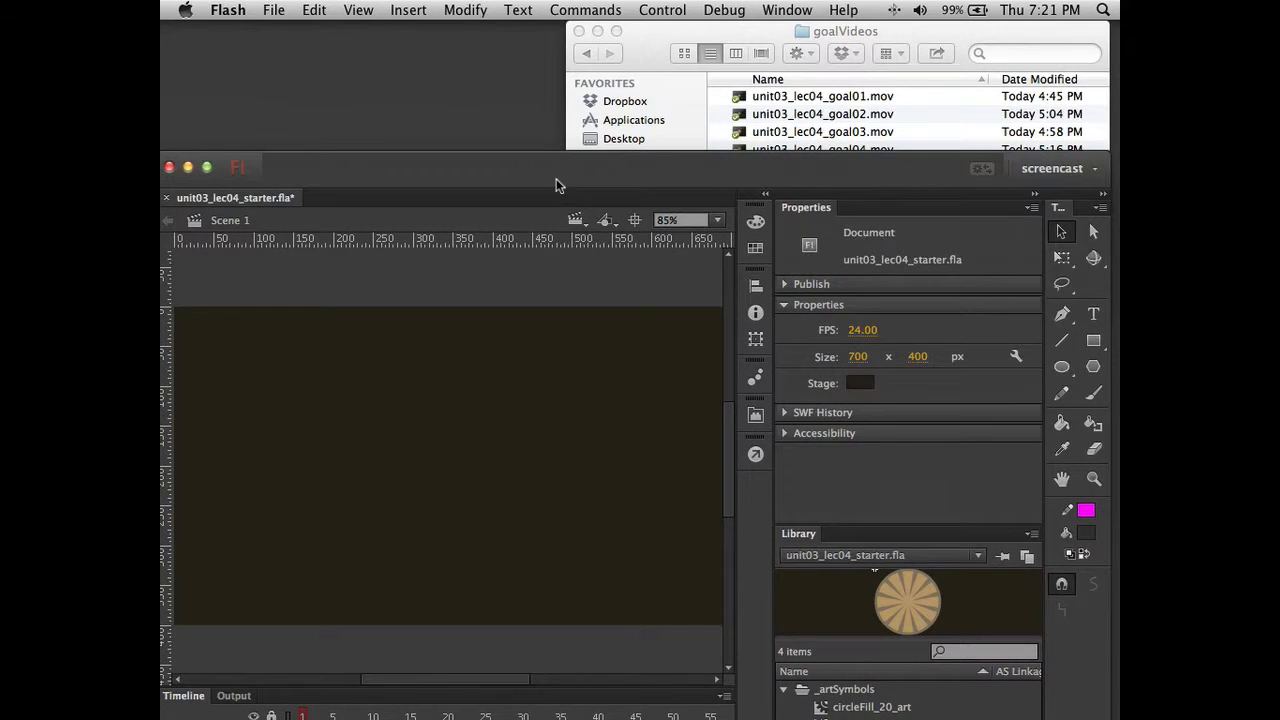
double_click(737, 96)
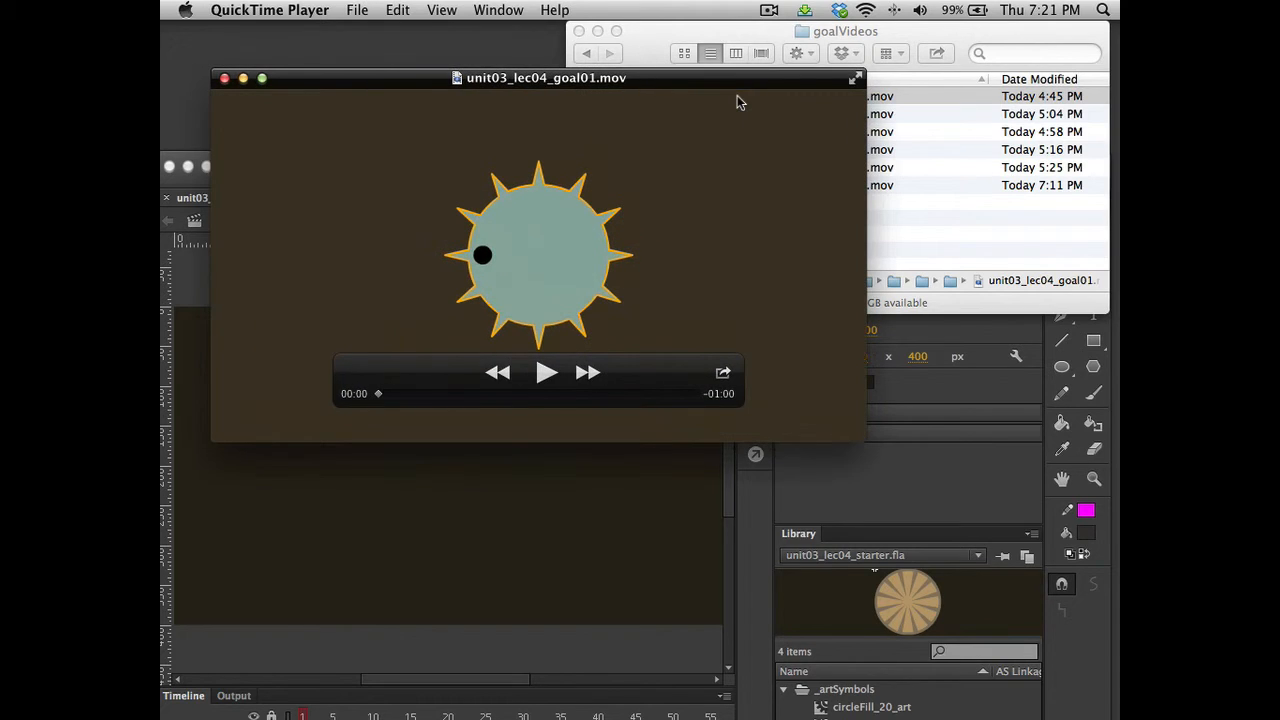
click(546, 375)
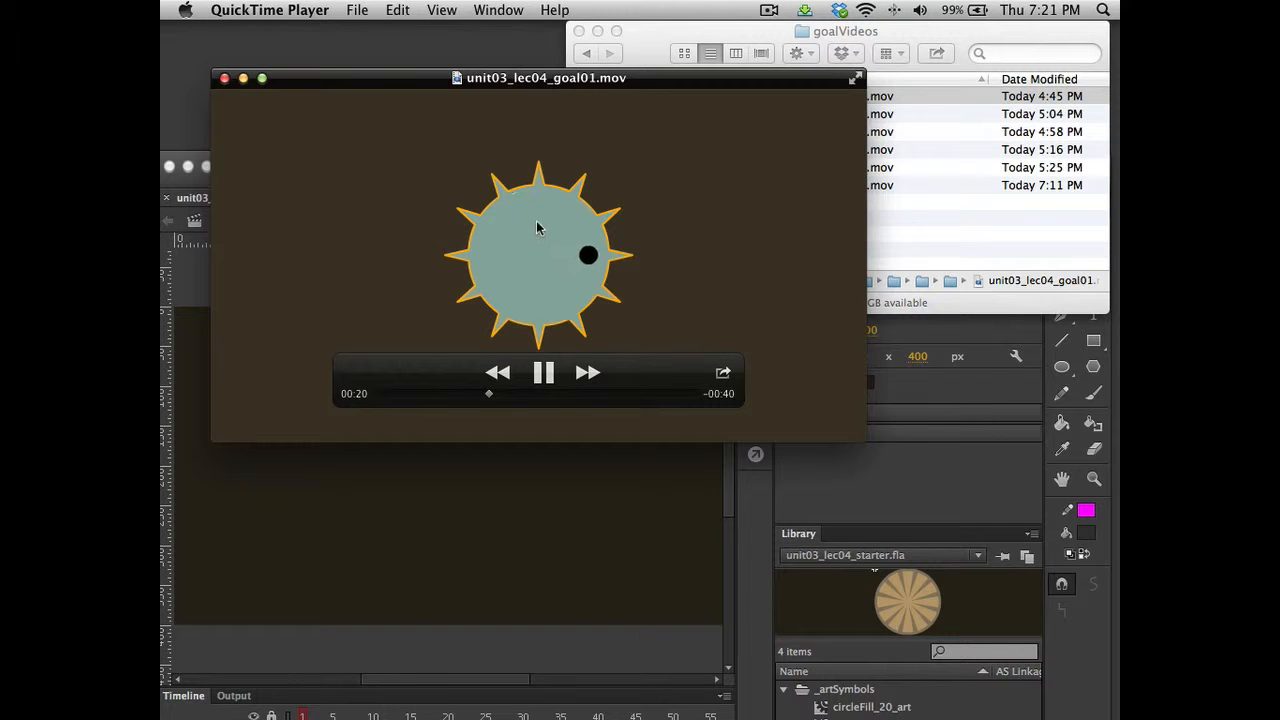
click(224, 80)
click(322, 167)
drag(322, 167, 330, 24)
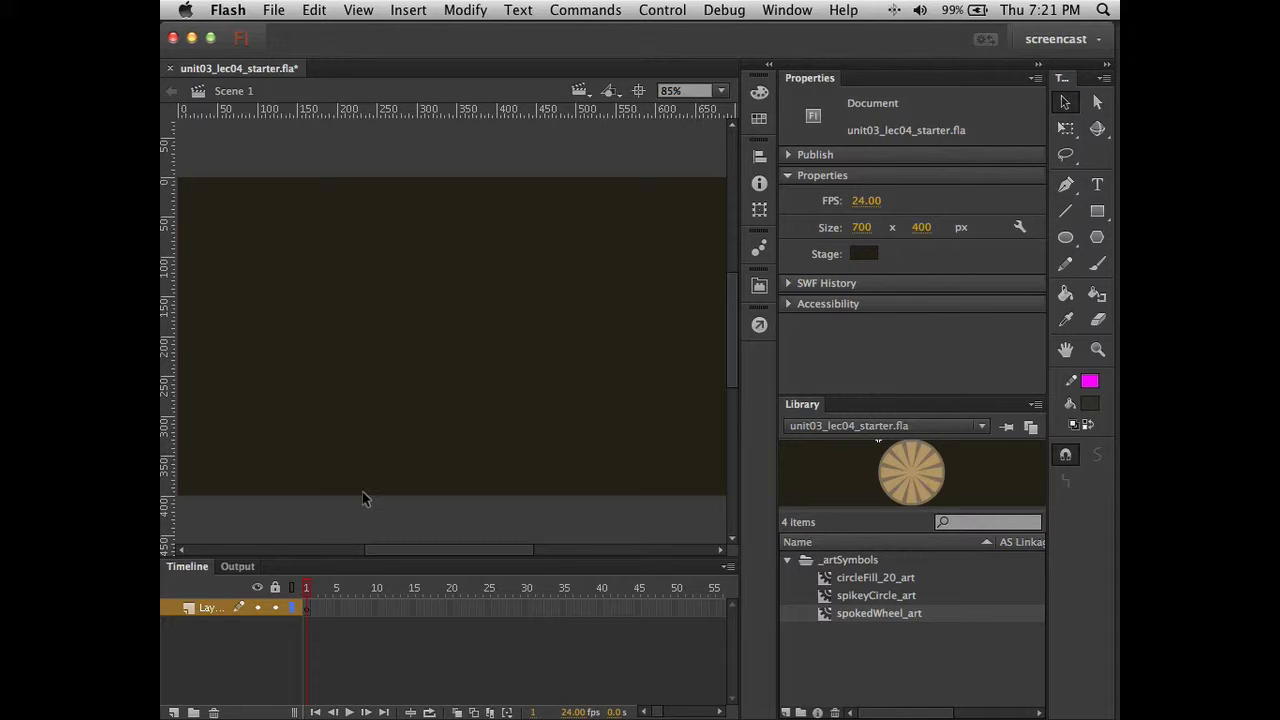
Create a new movie clip symbol named spikeyCircleWithBouncer in the library root
click(412, 11)
click(420, 32)
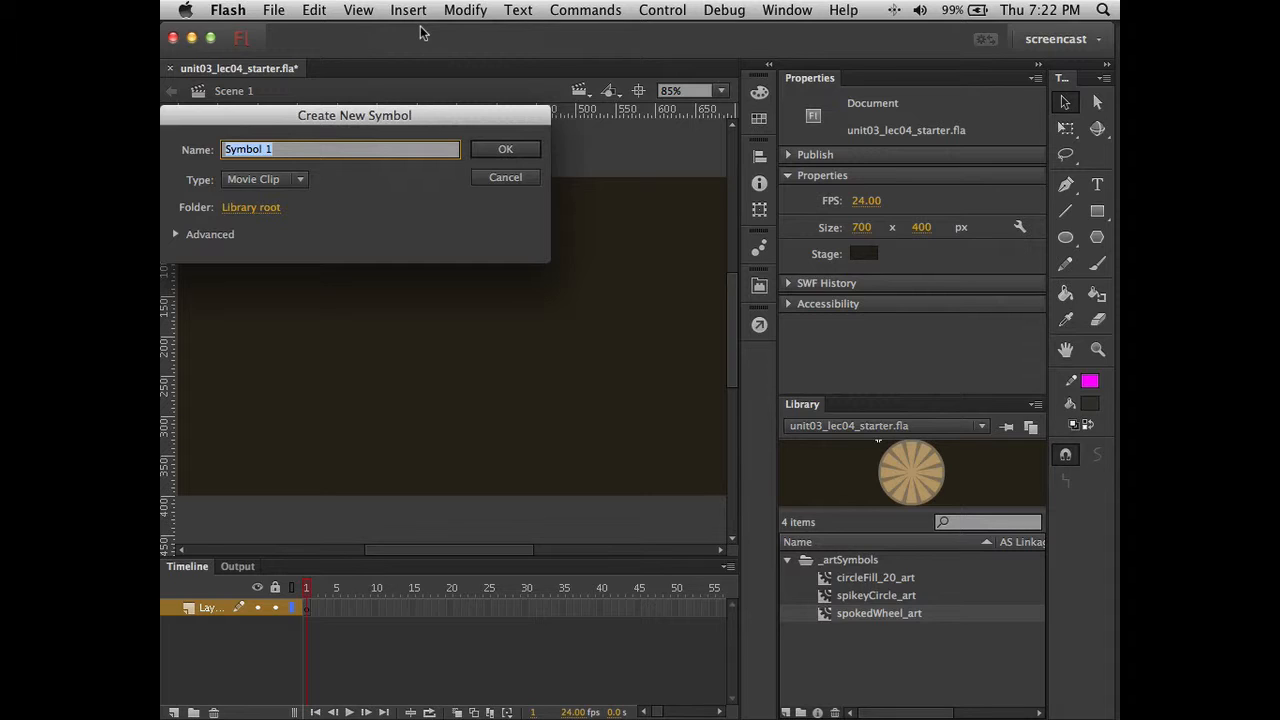
text(spikeyCircleWithBouncer)
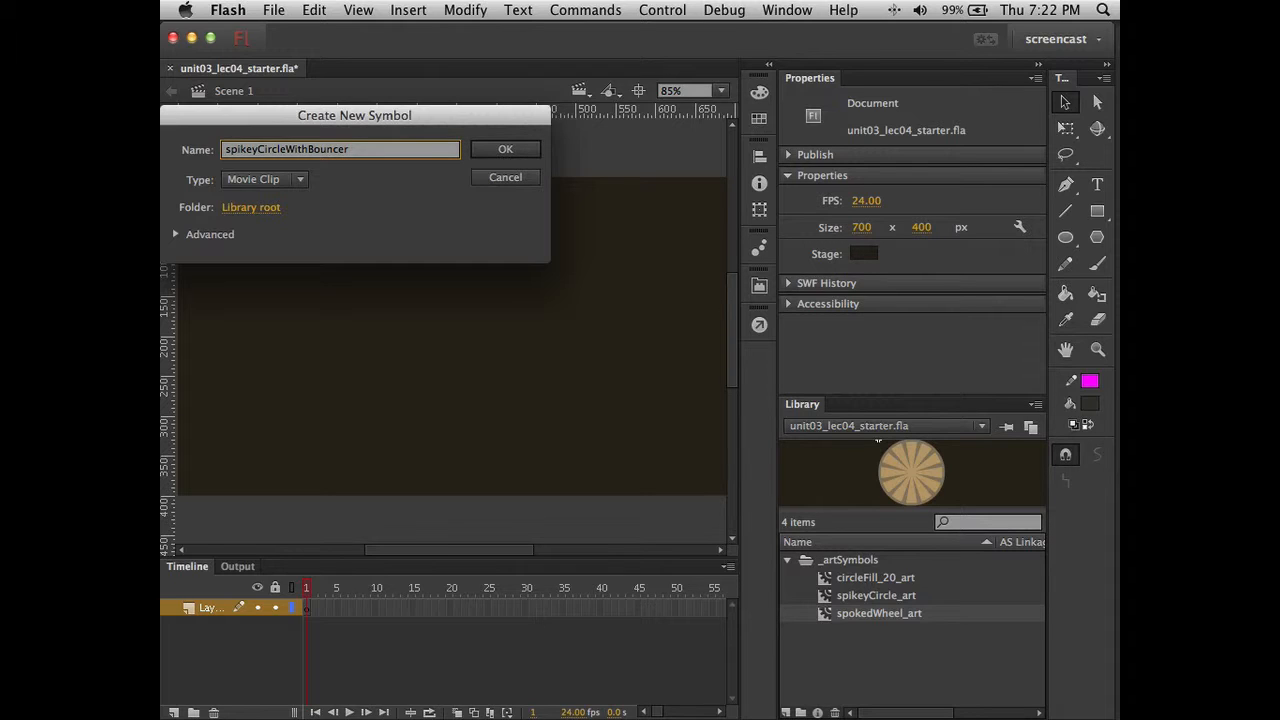
click(507, 149)
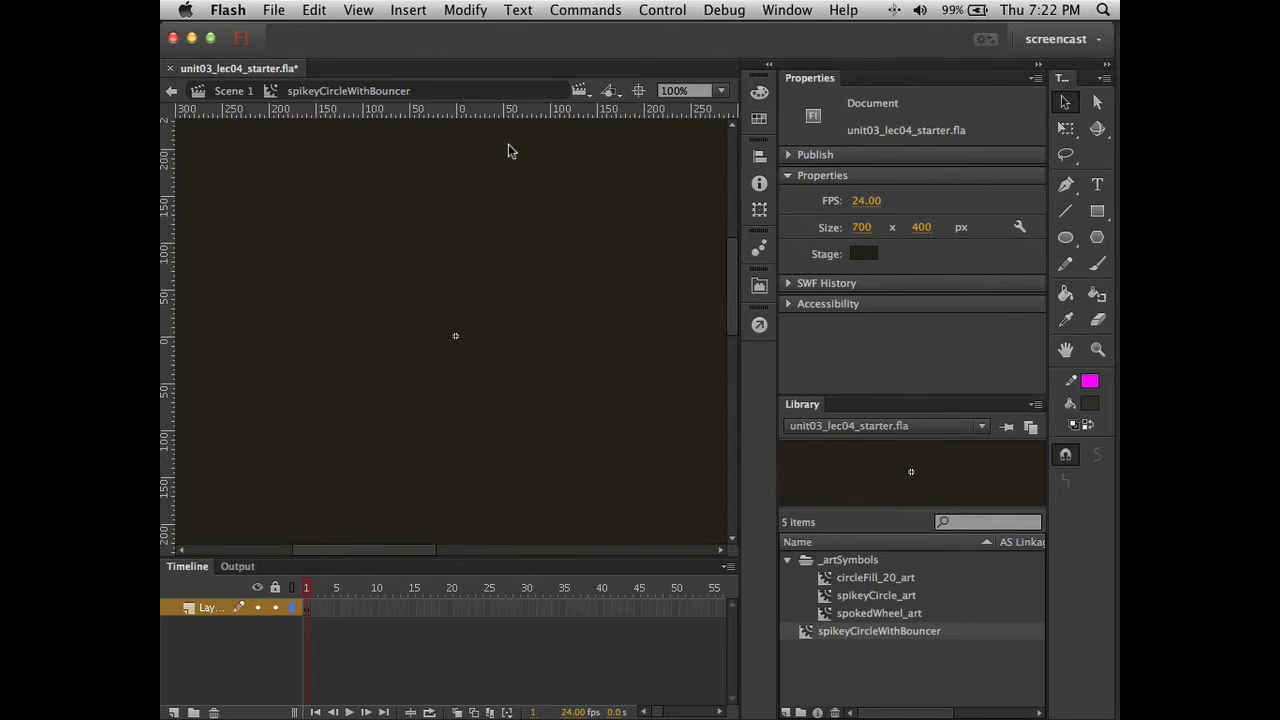
Place an instance of spikeyCircle_art in the symbol and align its left and top edges to the registration point at X 0, Y 0
click(838, 597)
drag(838, 597, 614, 451)
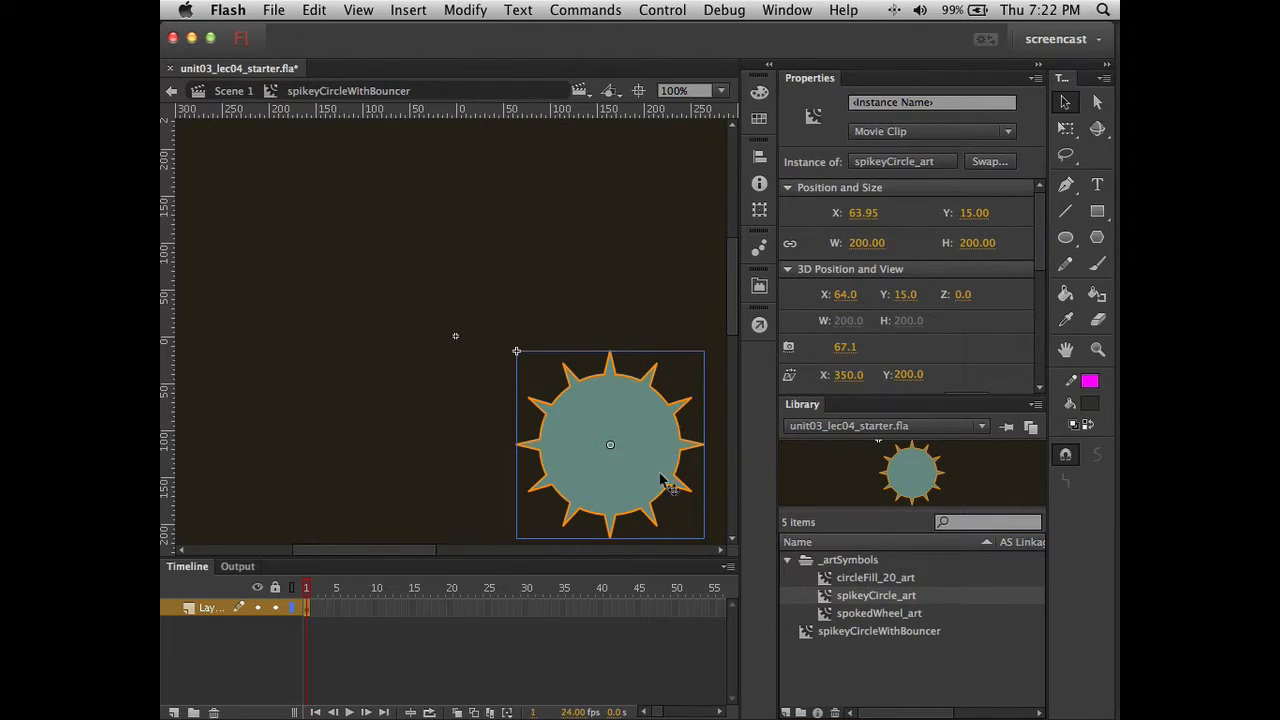
click(759, 157)
click(566, 189)
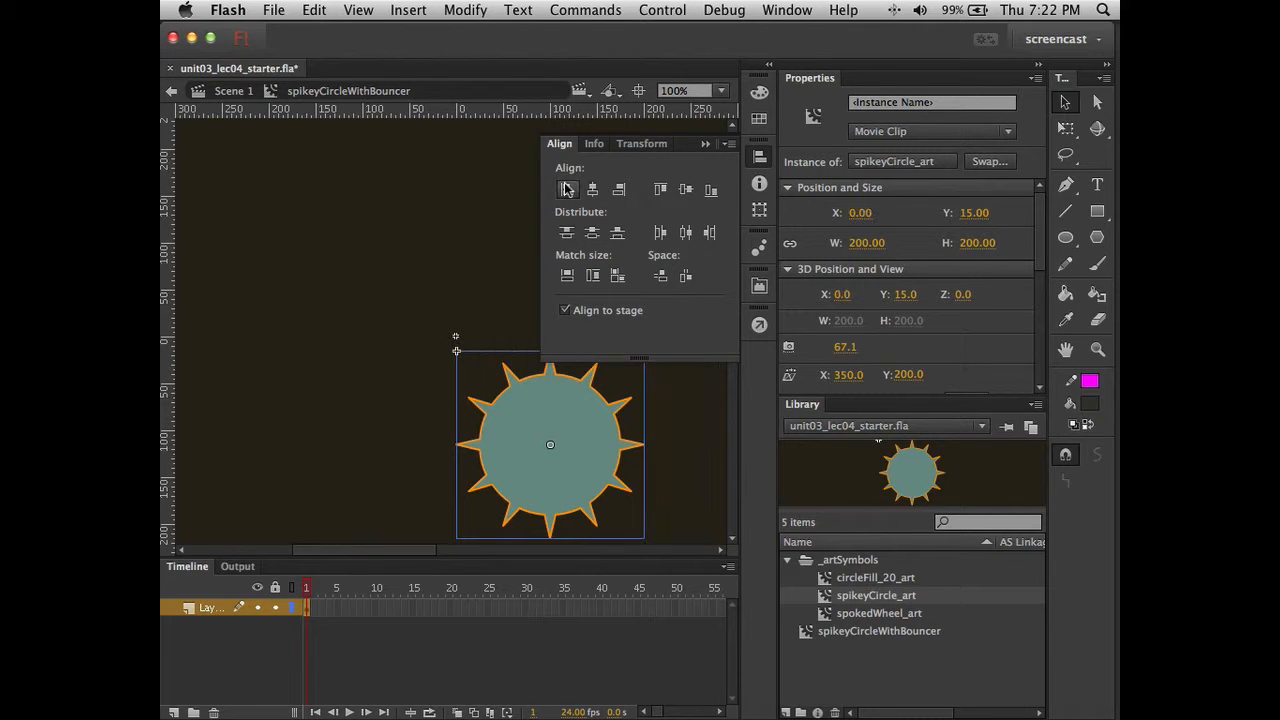
click(660, 189)
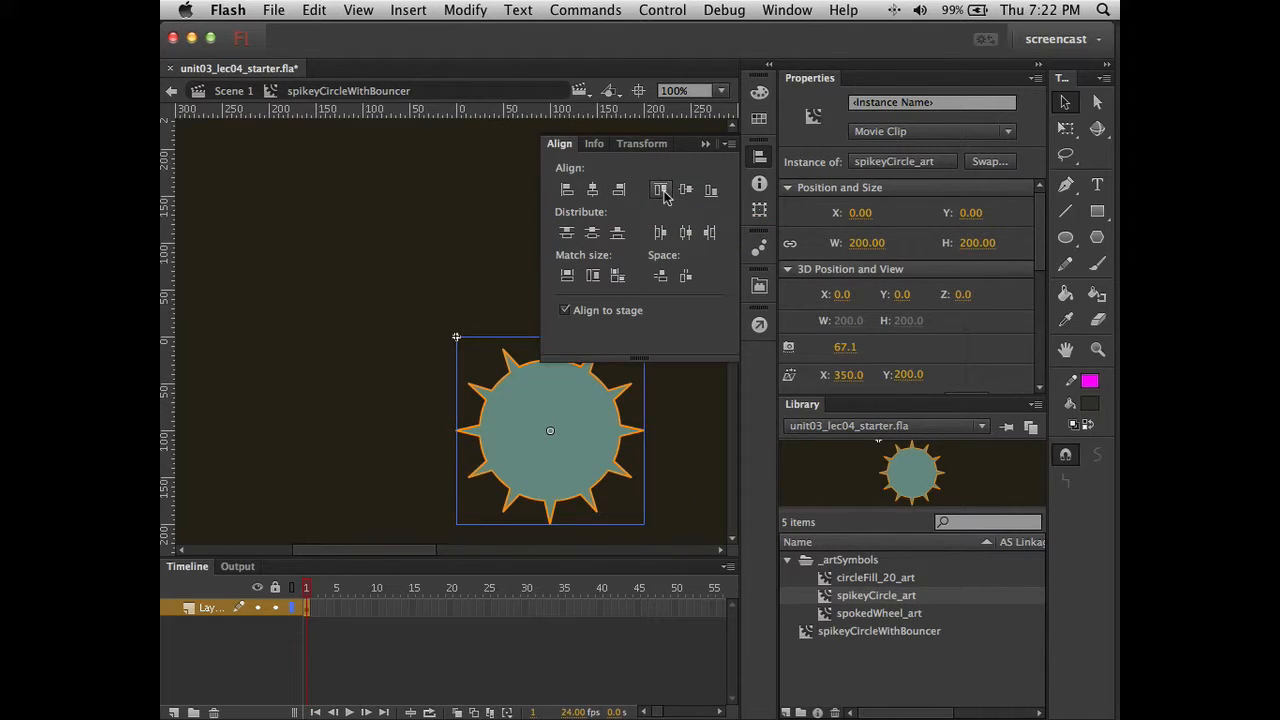
click(706, 144)
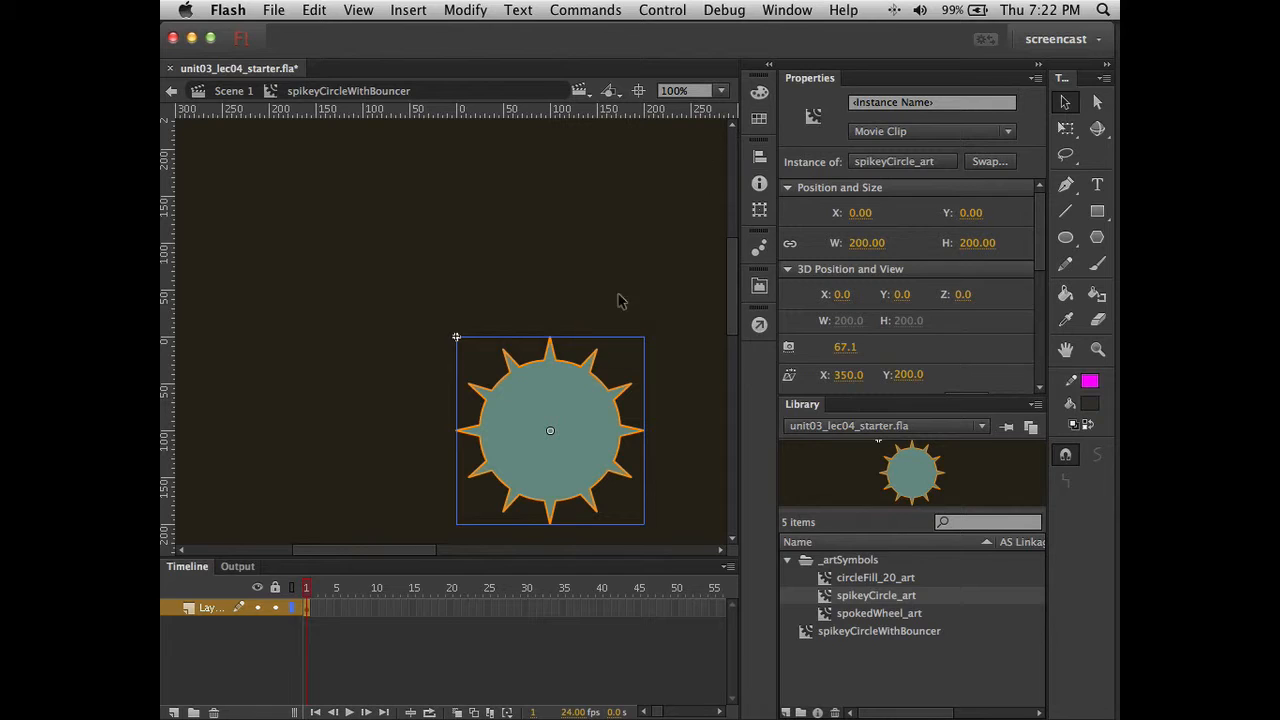
Rename the symbol's only layer spikeyCircle and widen the layer name area so the full name fits
click(206, 610)
double_click(206, 610)
text(s)
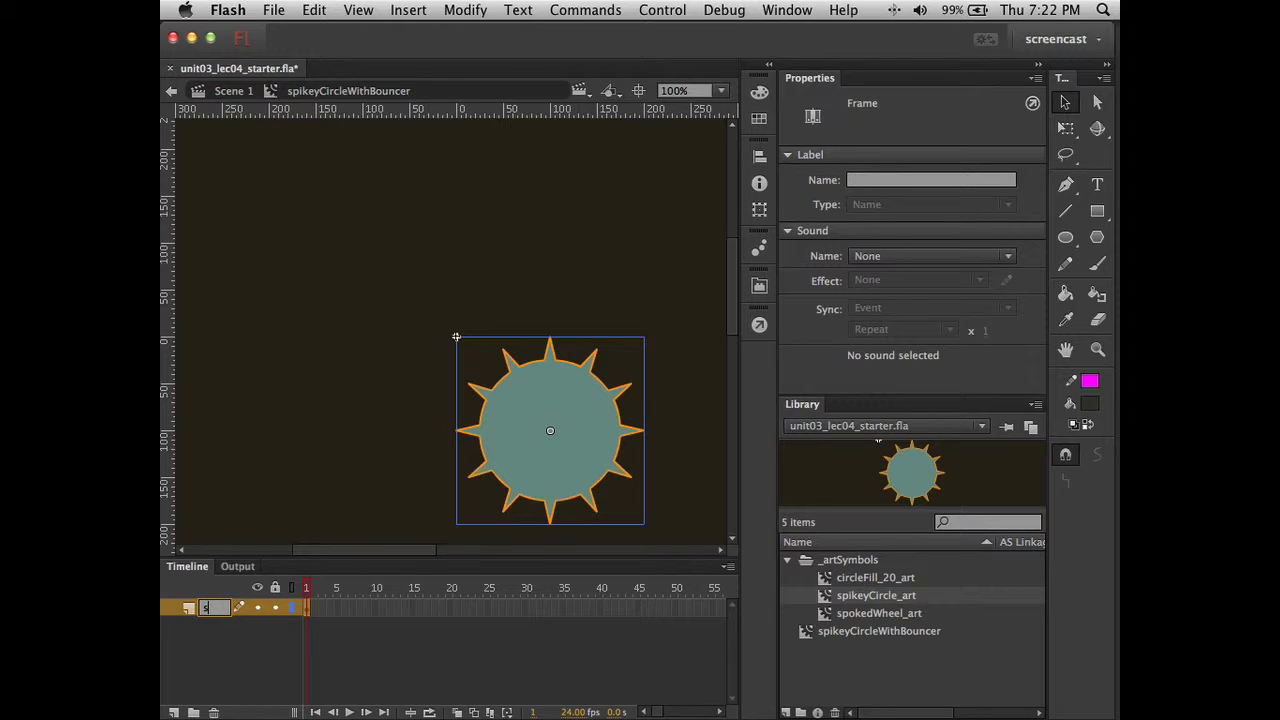
text(pikeyCir)
text(cle)
click(399, 638)
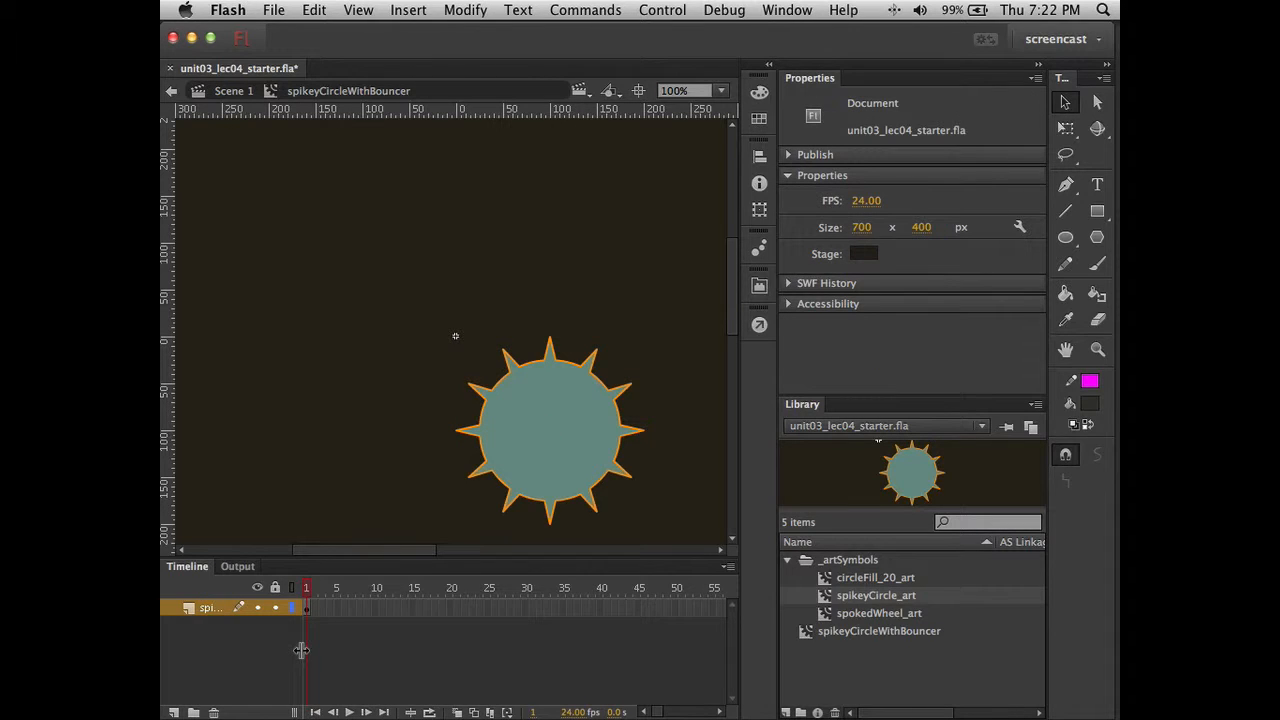
drag(301, 650, 350, 652)
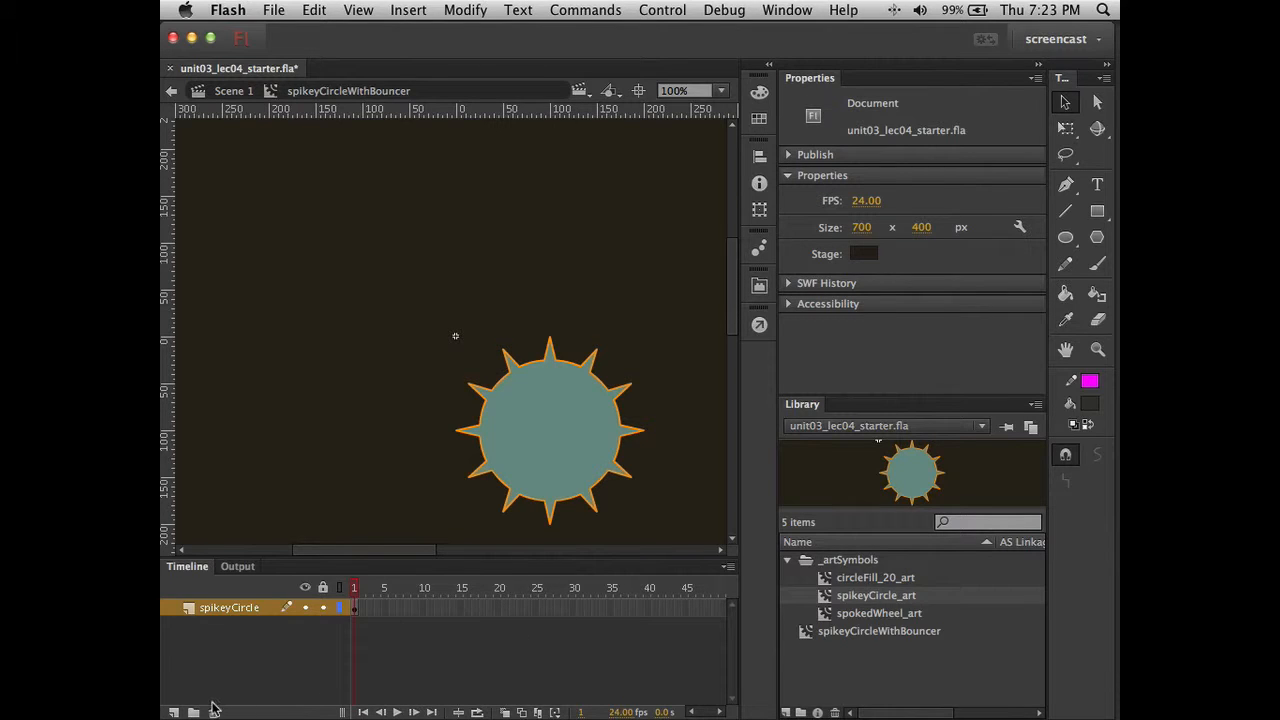
Add a new layer above spikeyCircle and name it bouncer
click(174, 713)
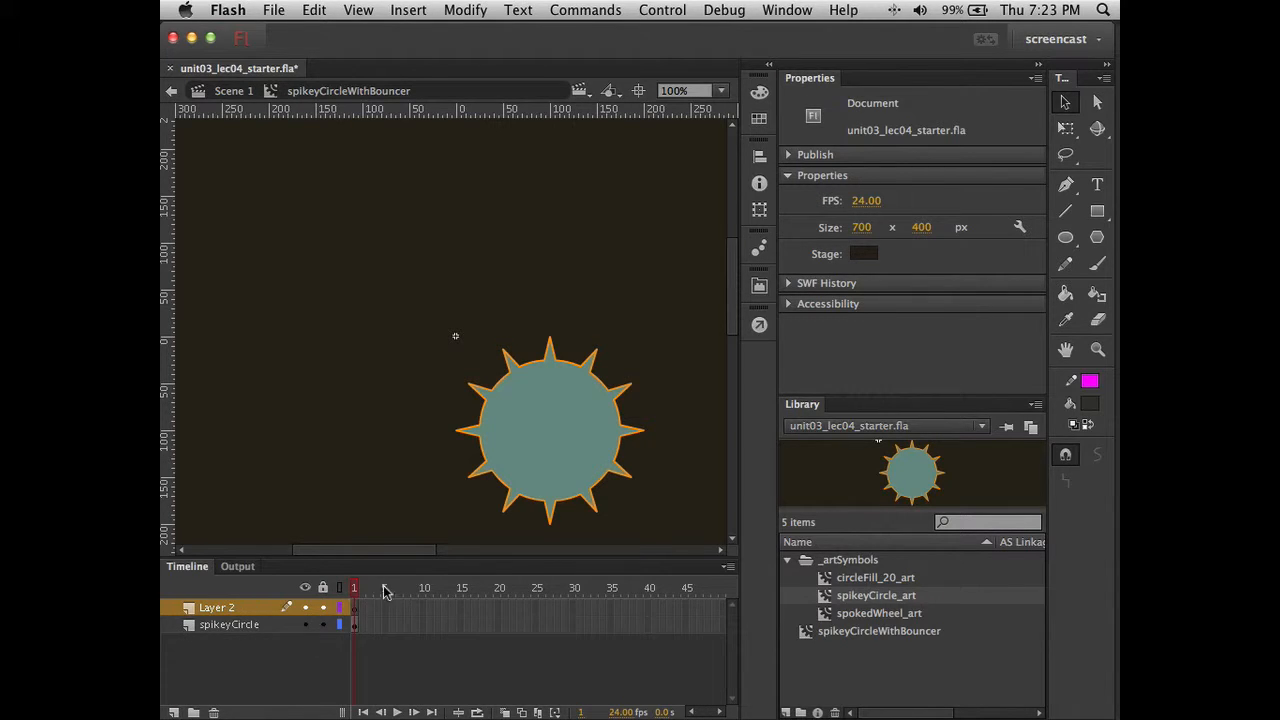
click(354, 608)
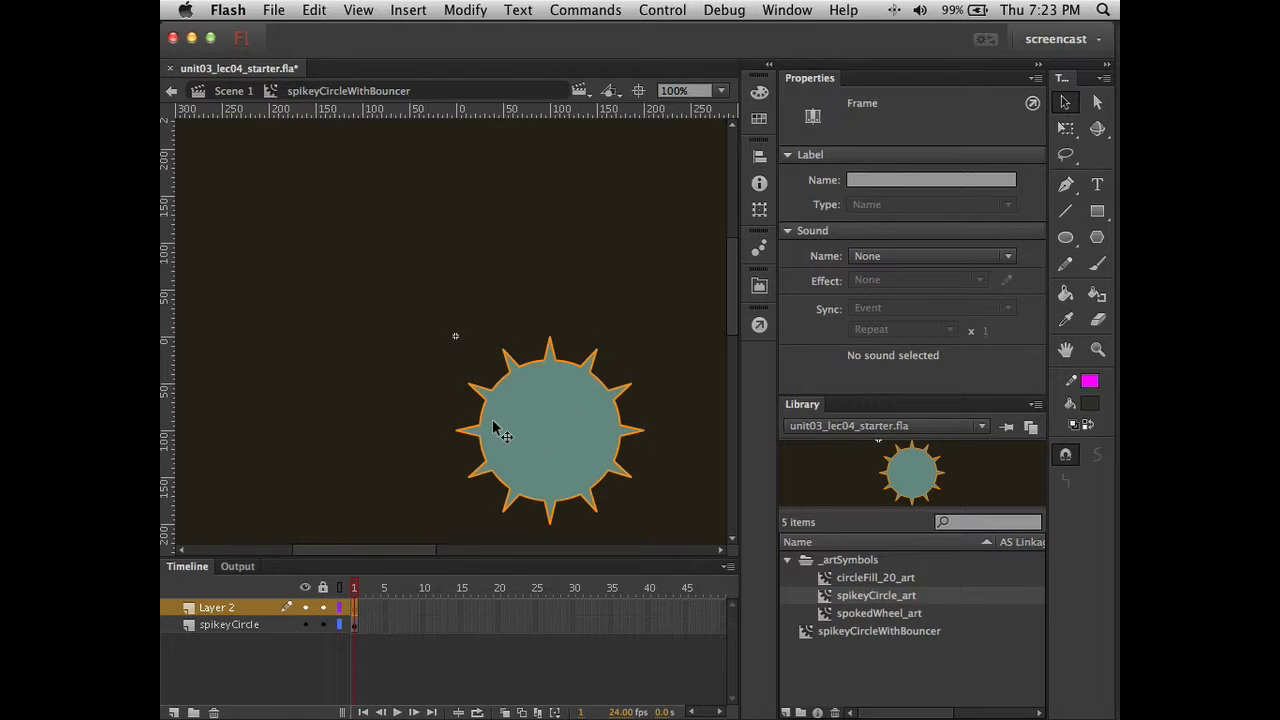
double_click(223, 607)
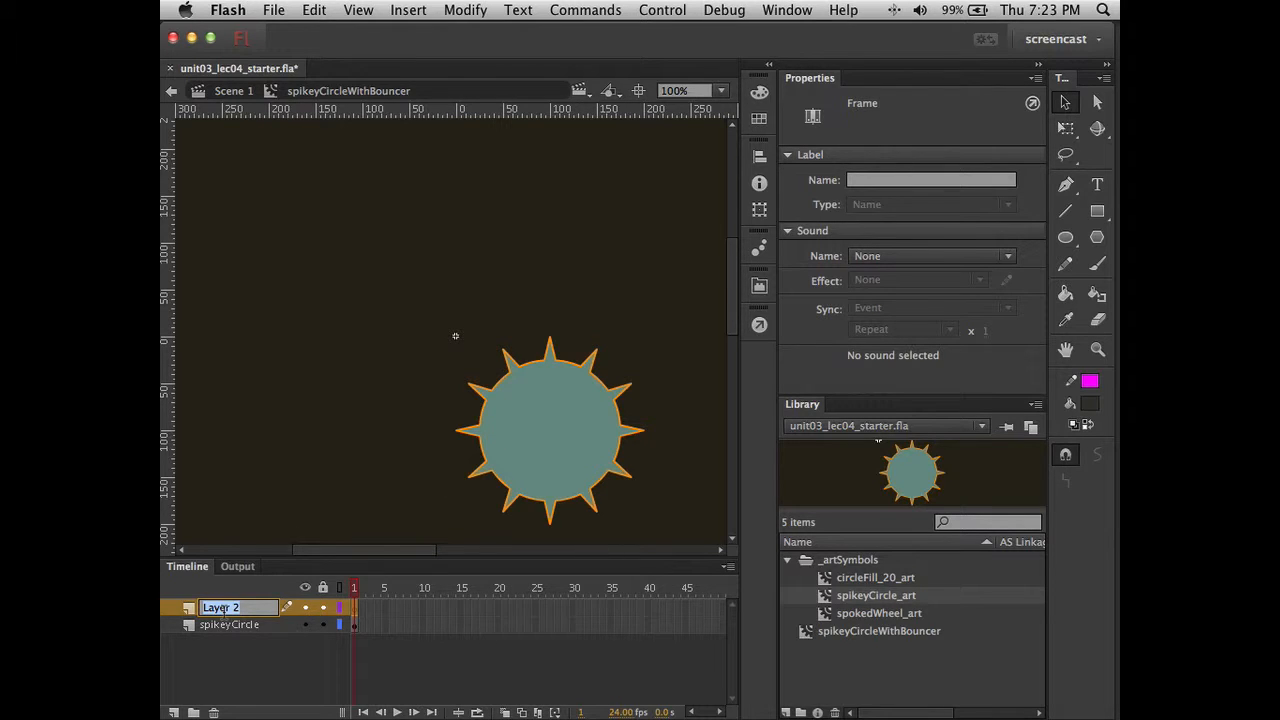
text(bouncer)
key(Return)
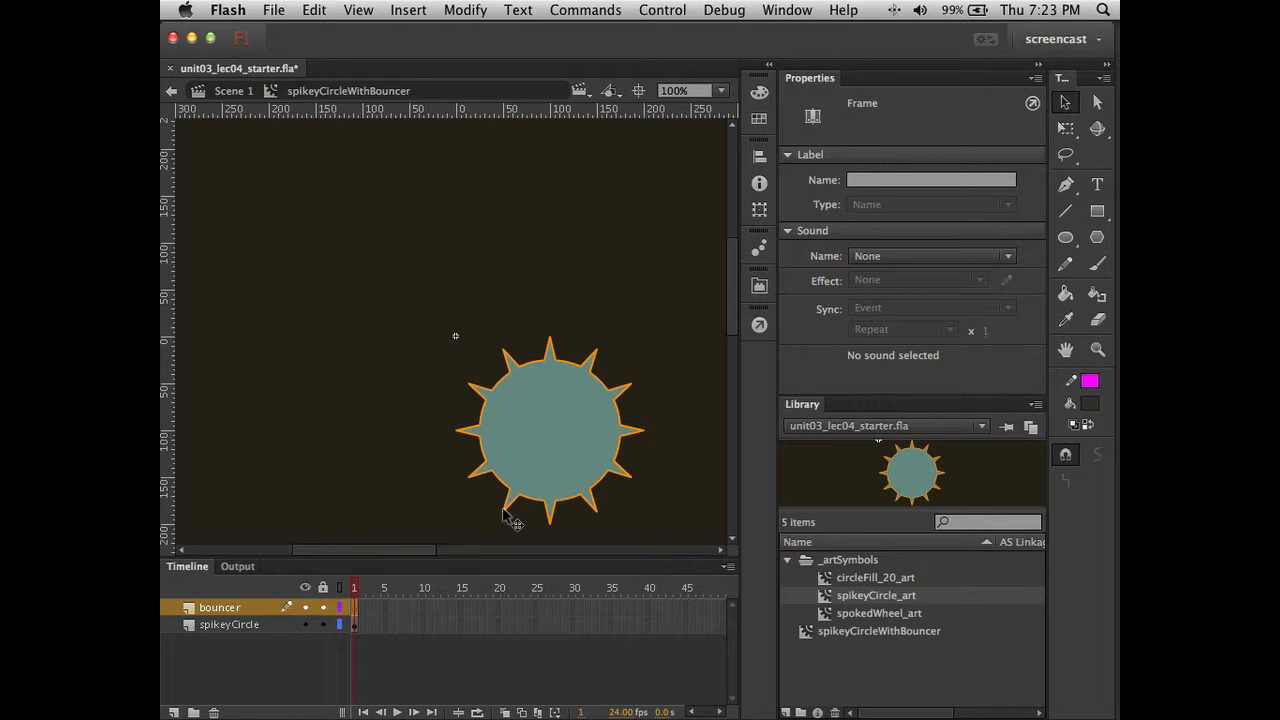
Add a horizontal guide through the spikey circle's centre at position 100 pixels
click(549, 457)
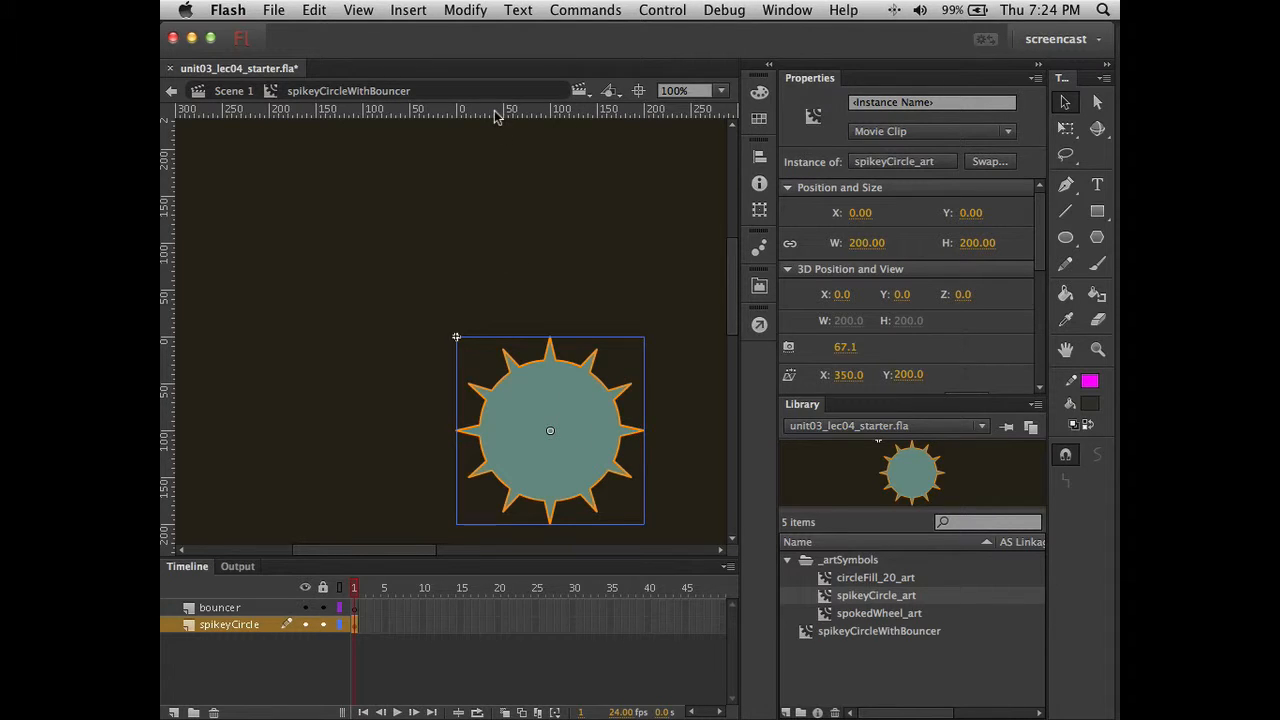
drag(494, 110, 489, 210)
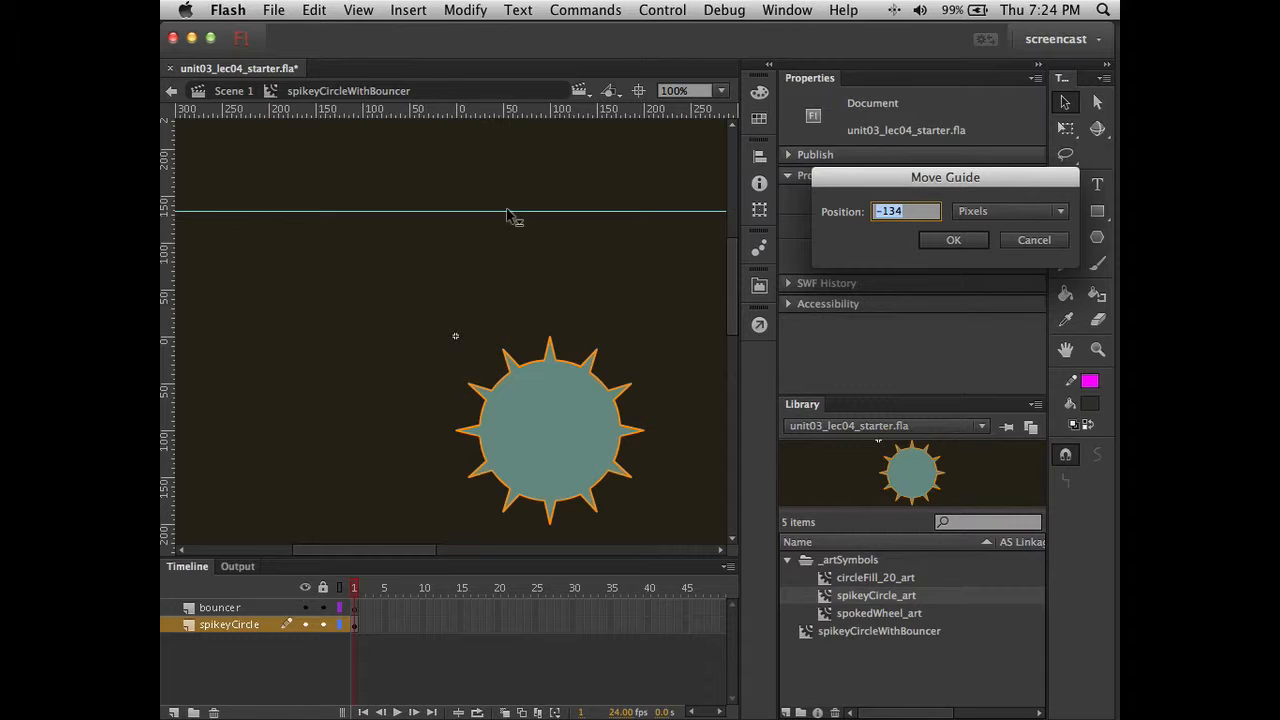
double_click(904, 213)
key(BackSpace)
key(BackSpace)
text(100)
key(Return)
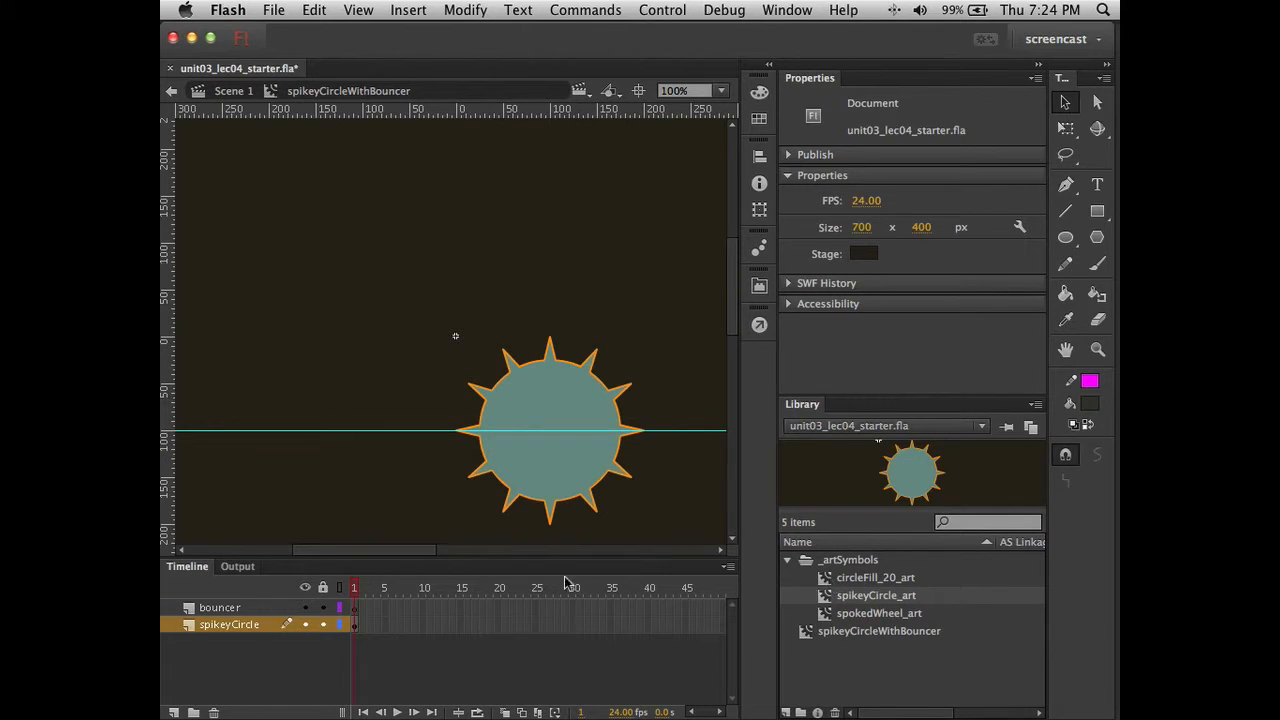
Lock the spikeyCircle layer and place an instance of circleFill_20_art inside the spikey circle on the bouncer layer's first frame
click(322, 624)
click(357, 608)
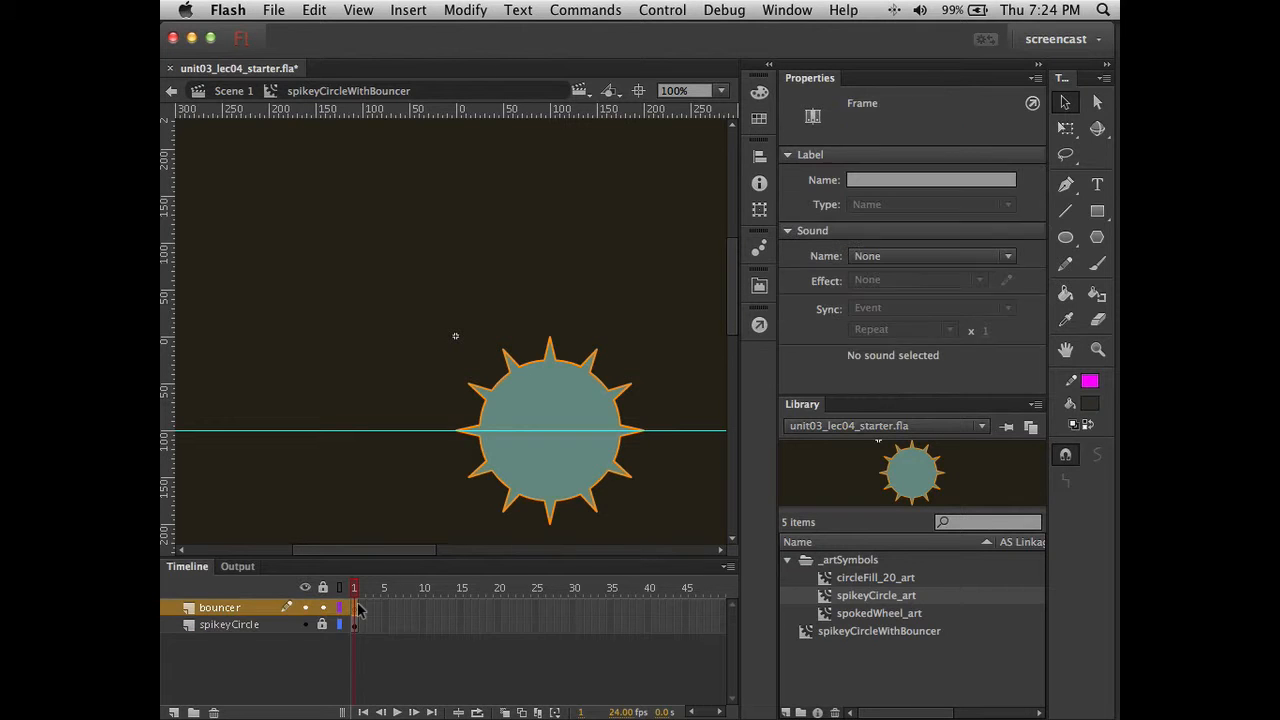
click(825, 578)
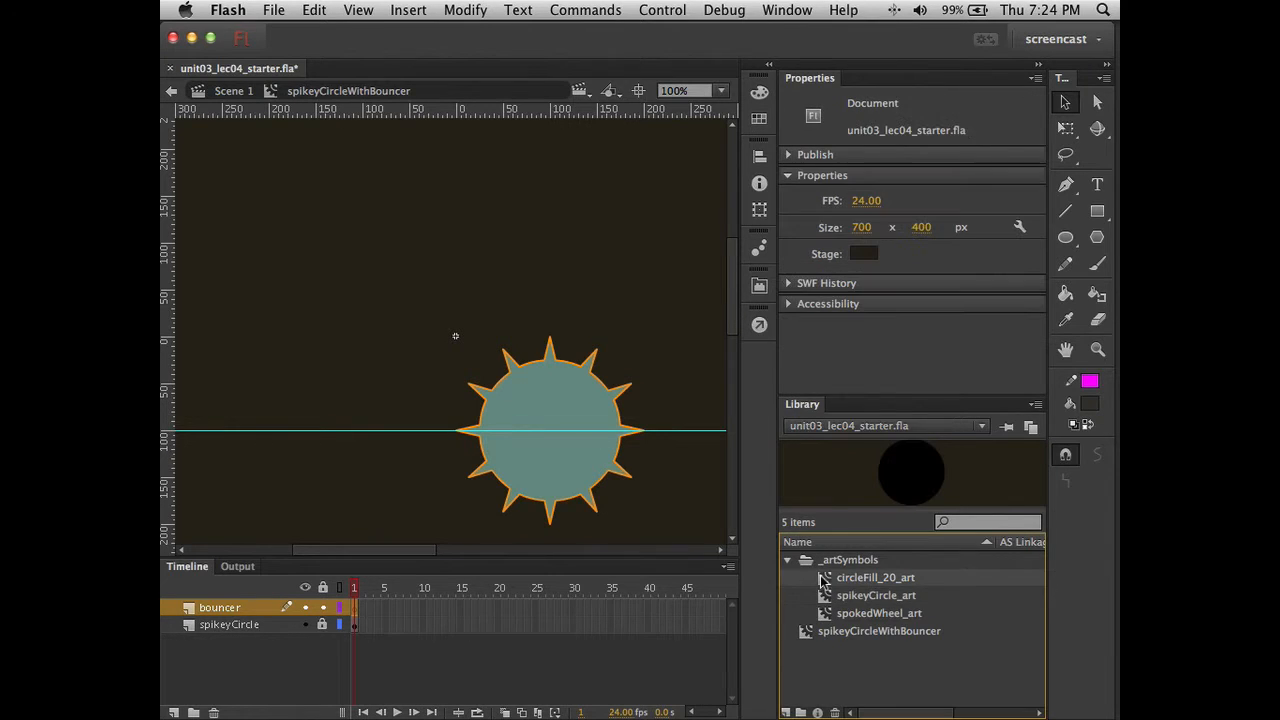
drag(903, 486, 514, 424)
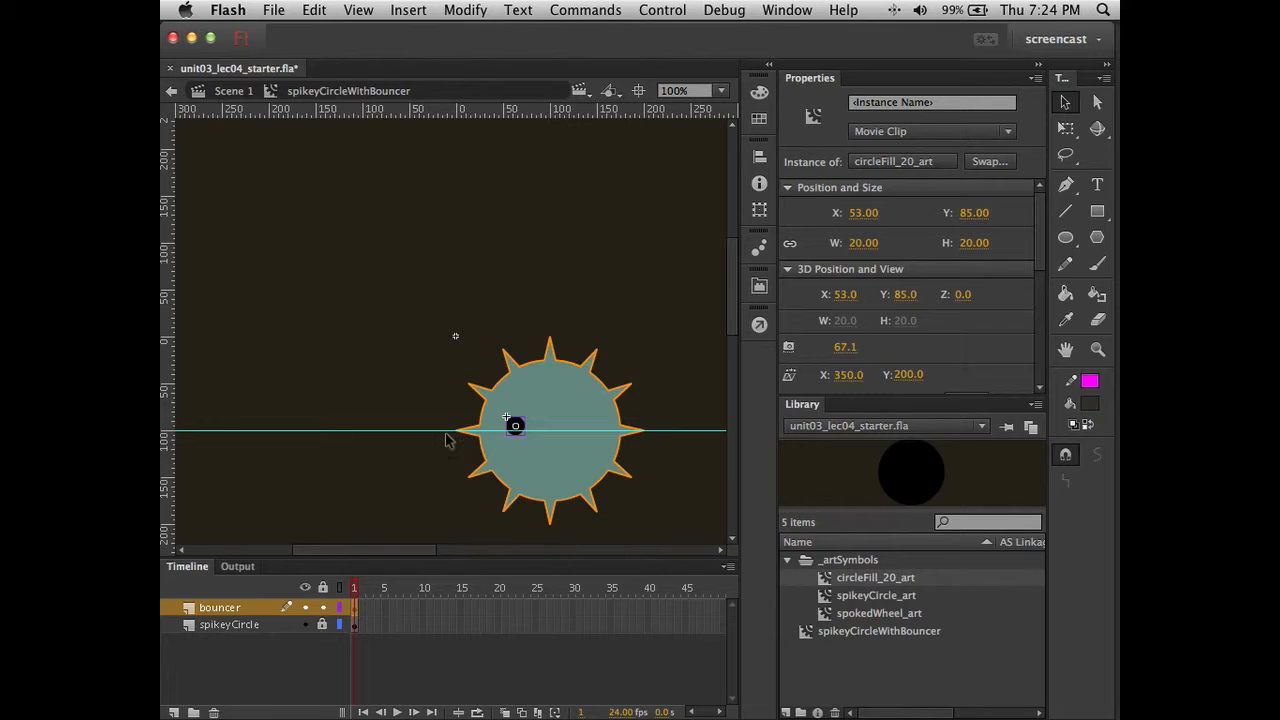
Centre the small black circle on the guide against the spikey circle's left inner edge, at X 25, Y 90
click(529, 434)
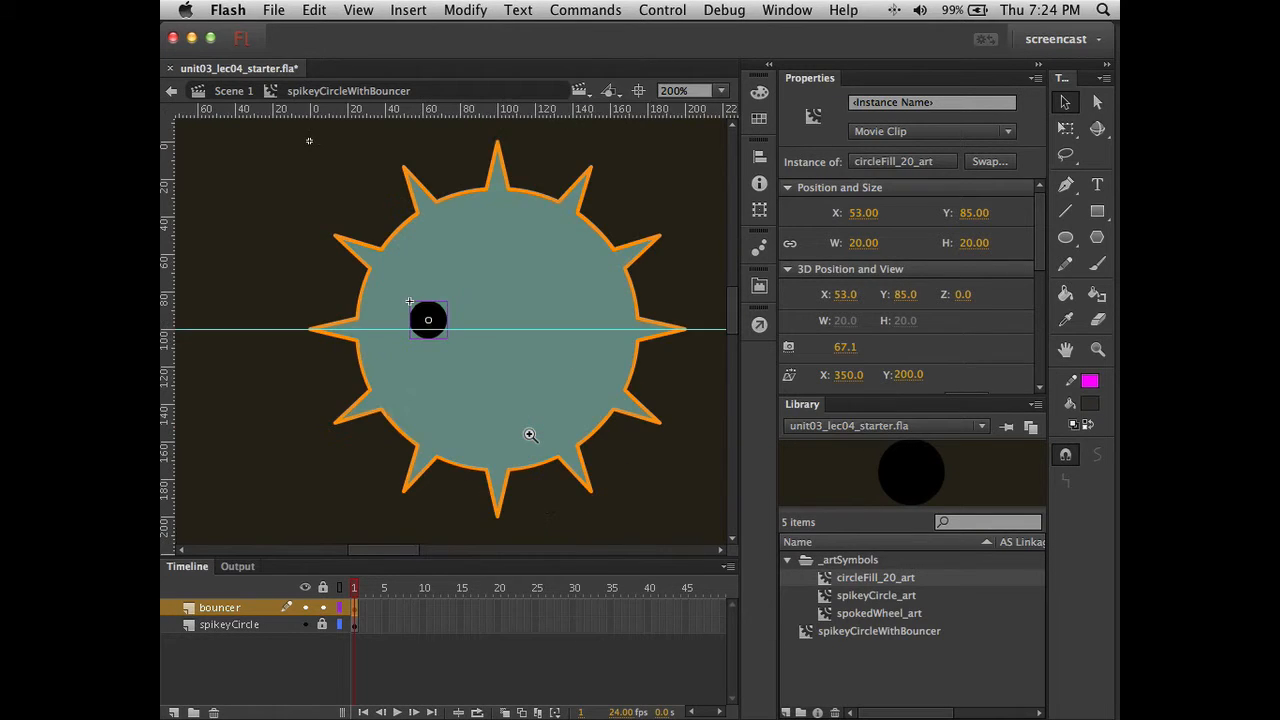
click(449, 367)
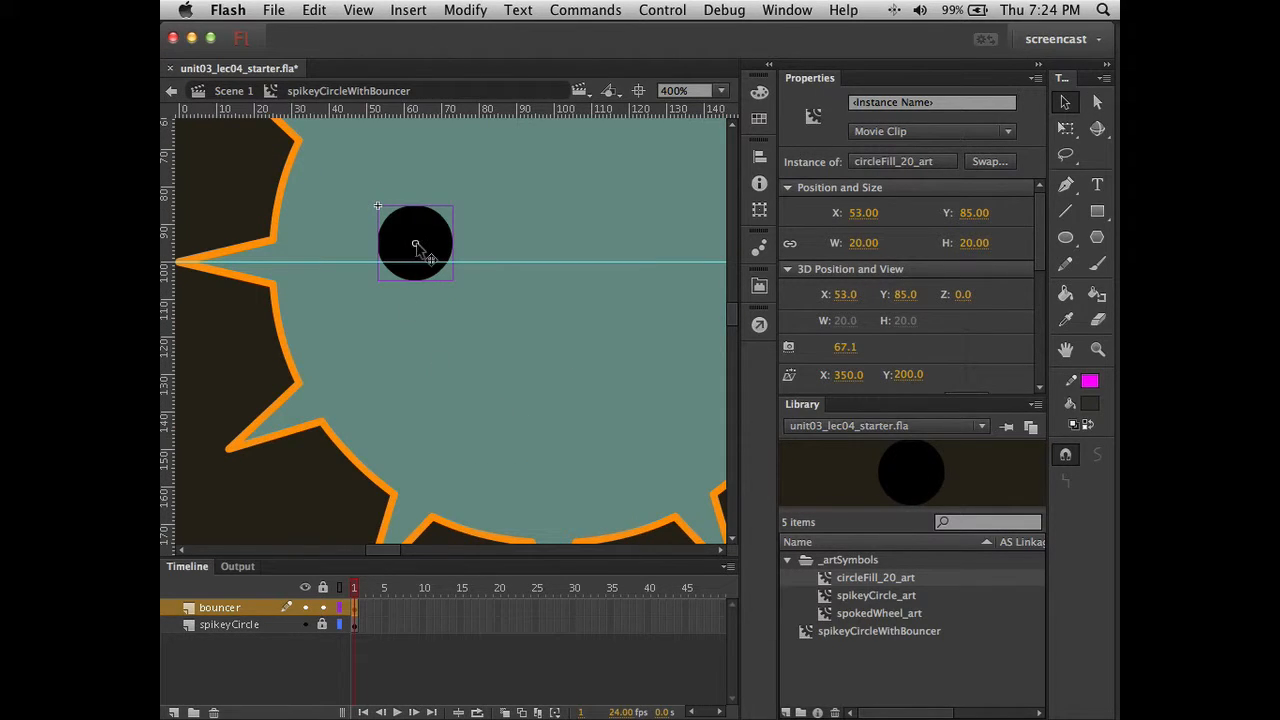
drag(416, 245, 312, 263)
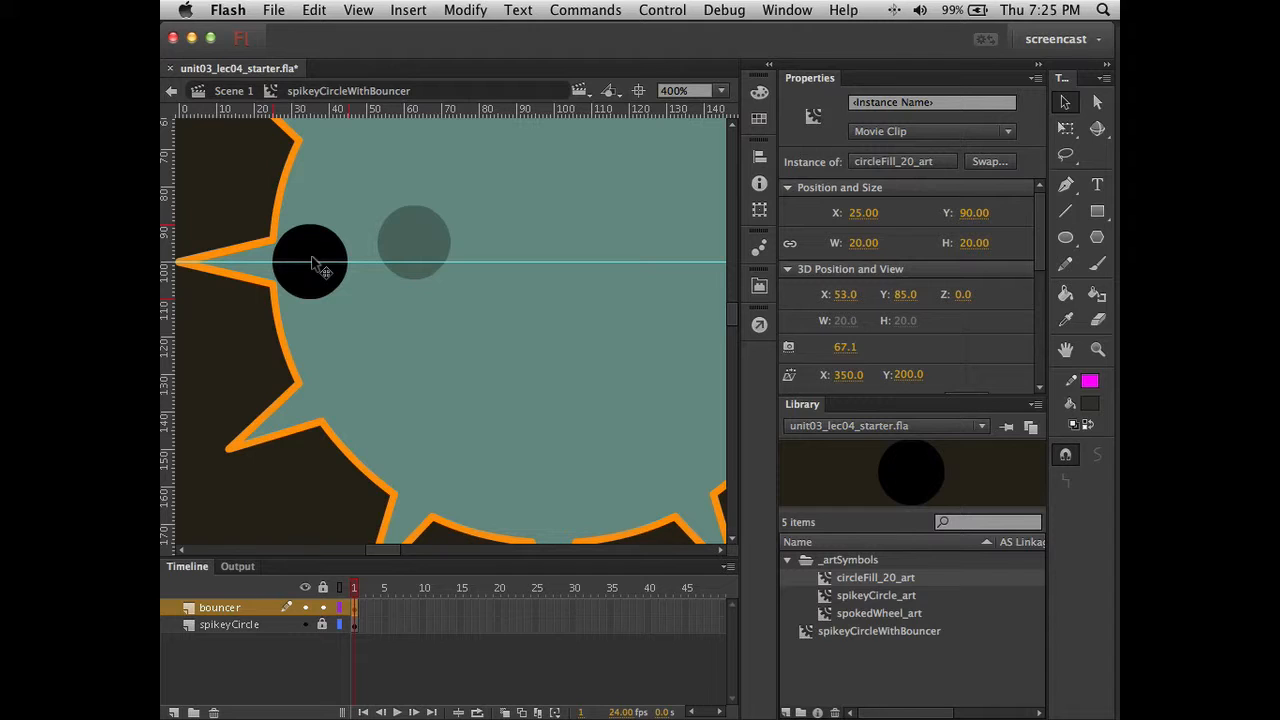
drag(311, 258, 312, 262)
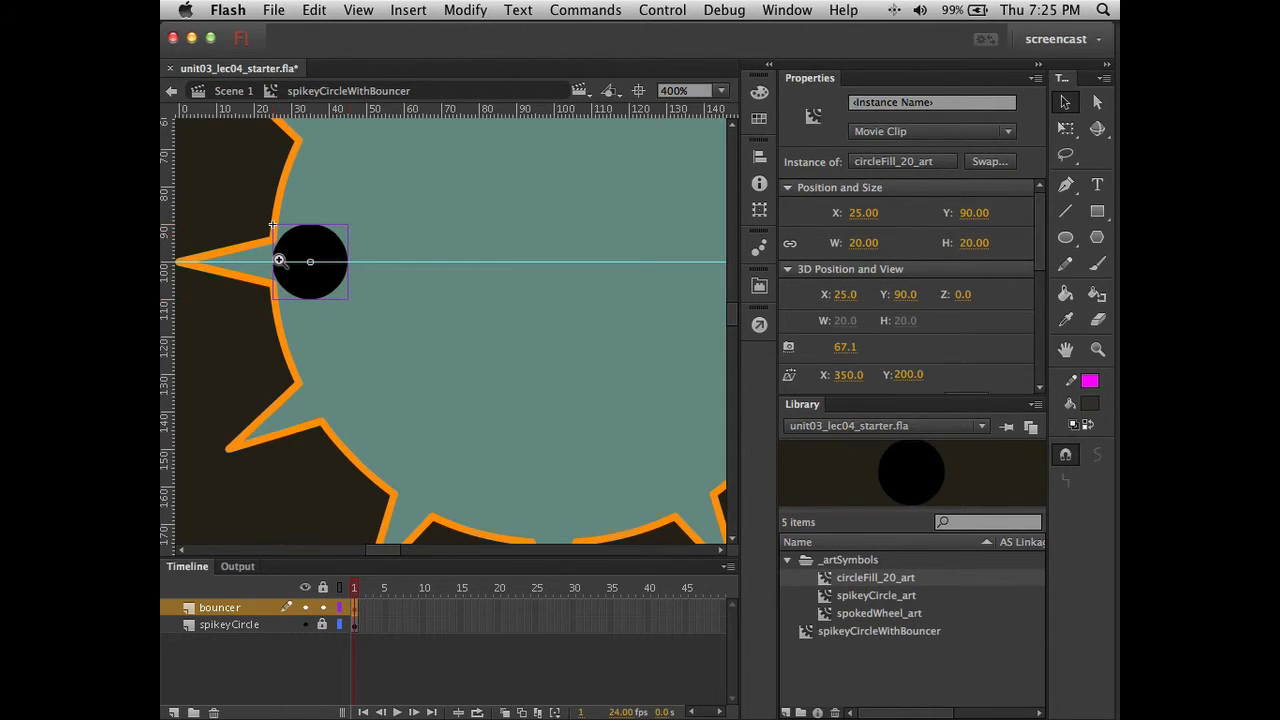
Nudge the black circle slightly left to X 24.70 so it touches the orange outline
super+click(280, 260)
super+click(280, 260)
alt+super+click(553, 365)
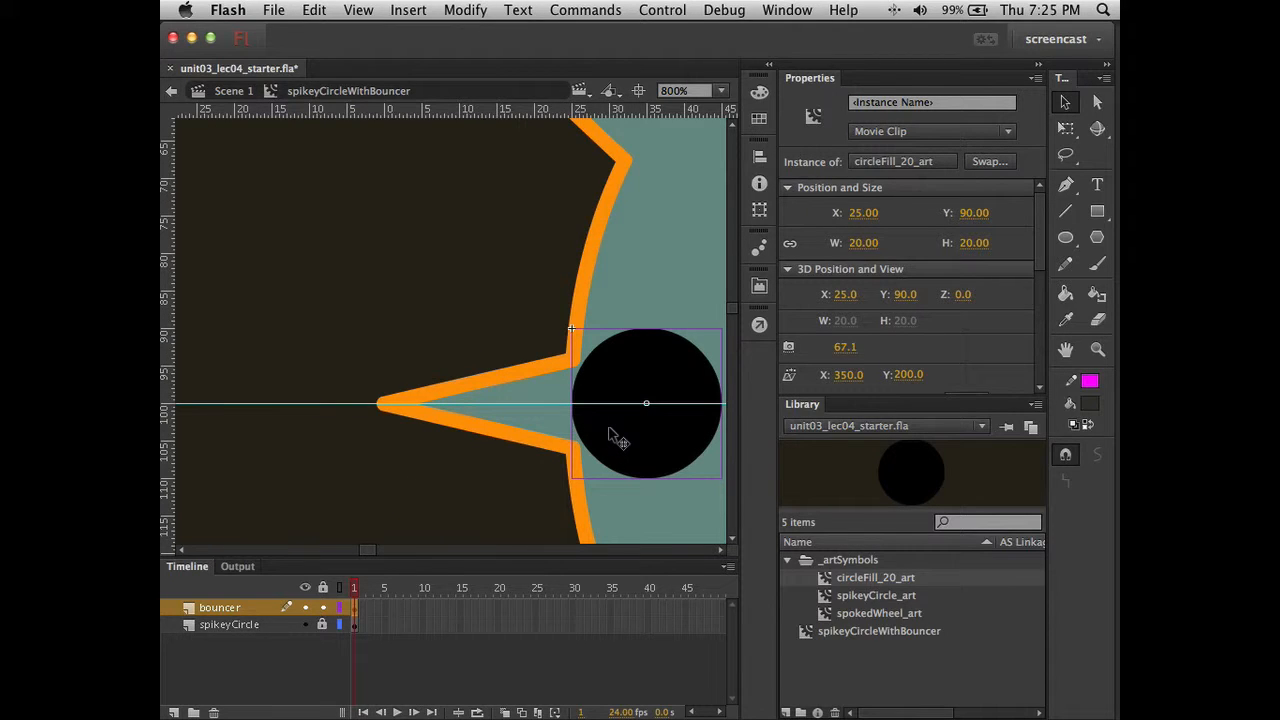
key(Left)
key(Left)
key(Left)
key(Left)
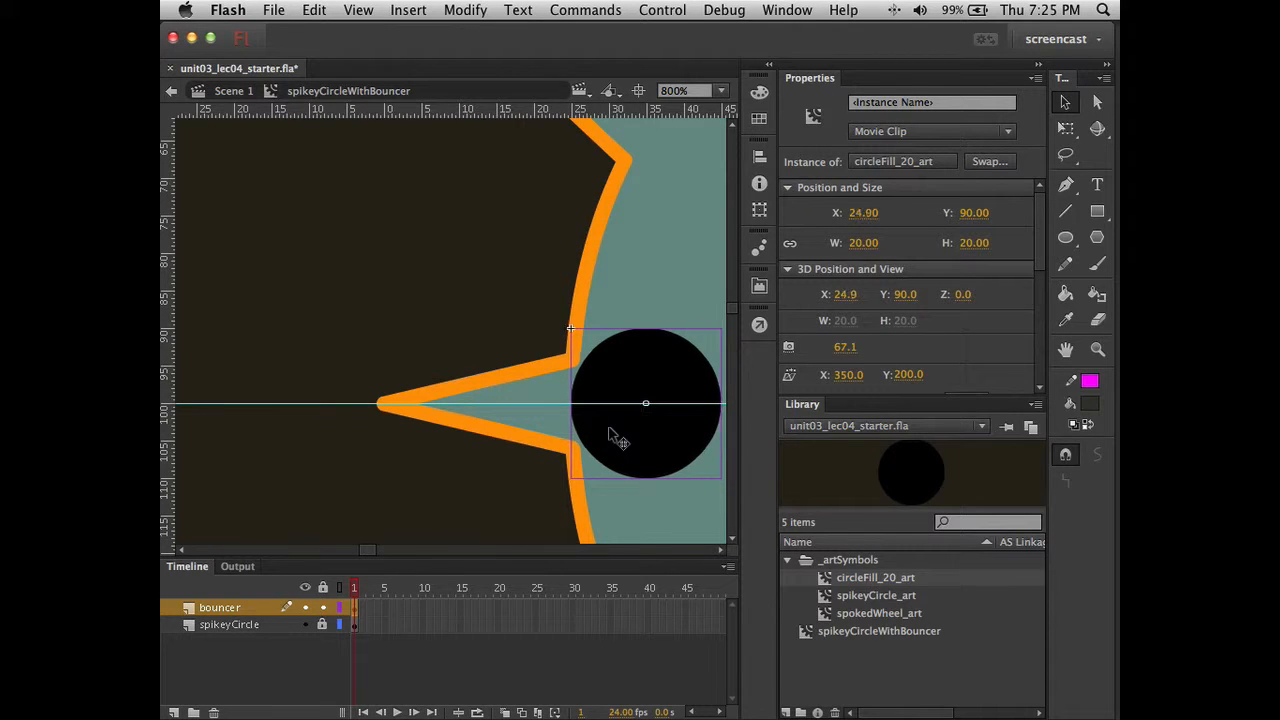
key(Right)
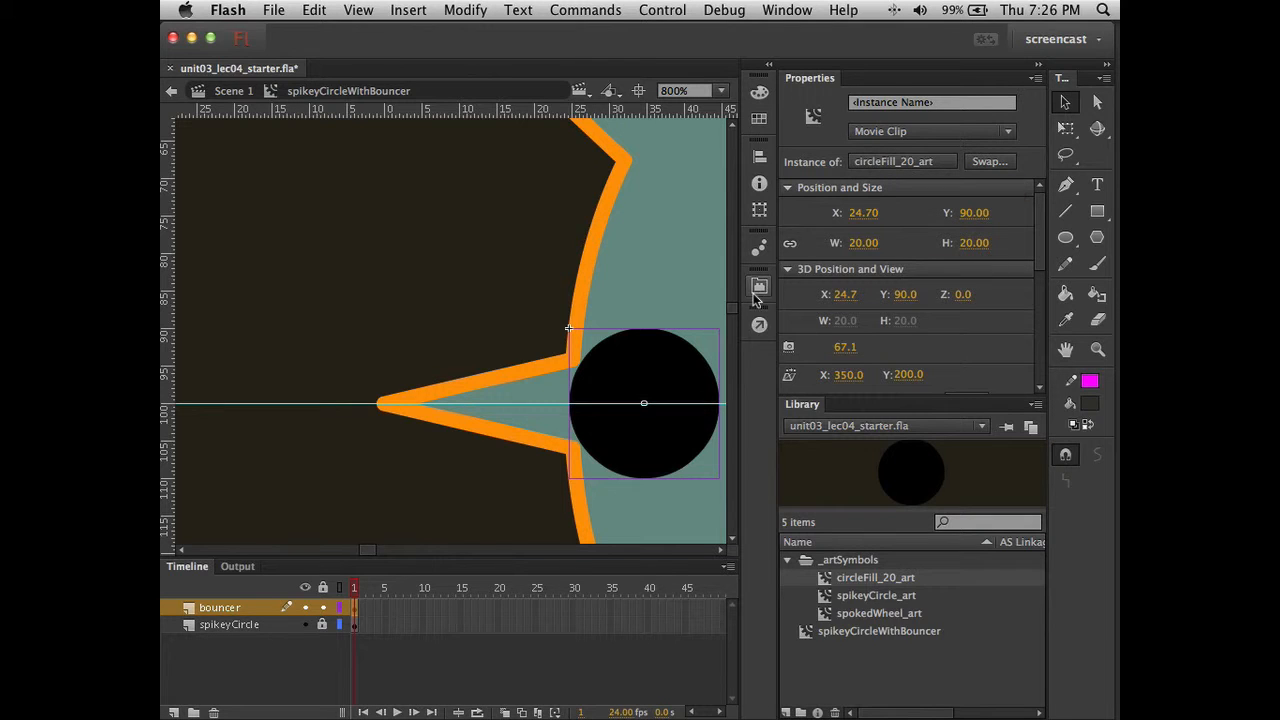
Convert the black circle to a movie clip symbol named bouncer in the library root
right_click(634, 433)
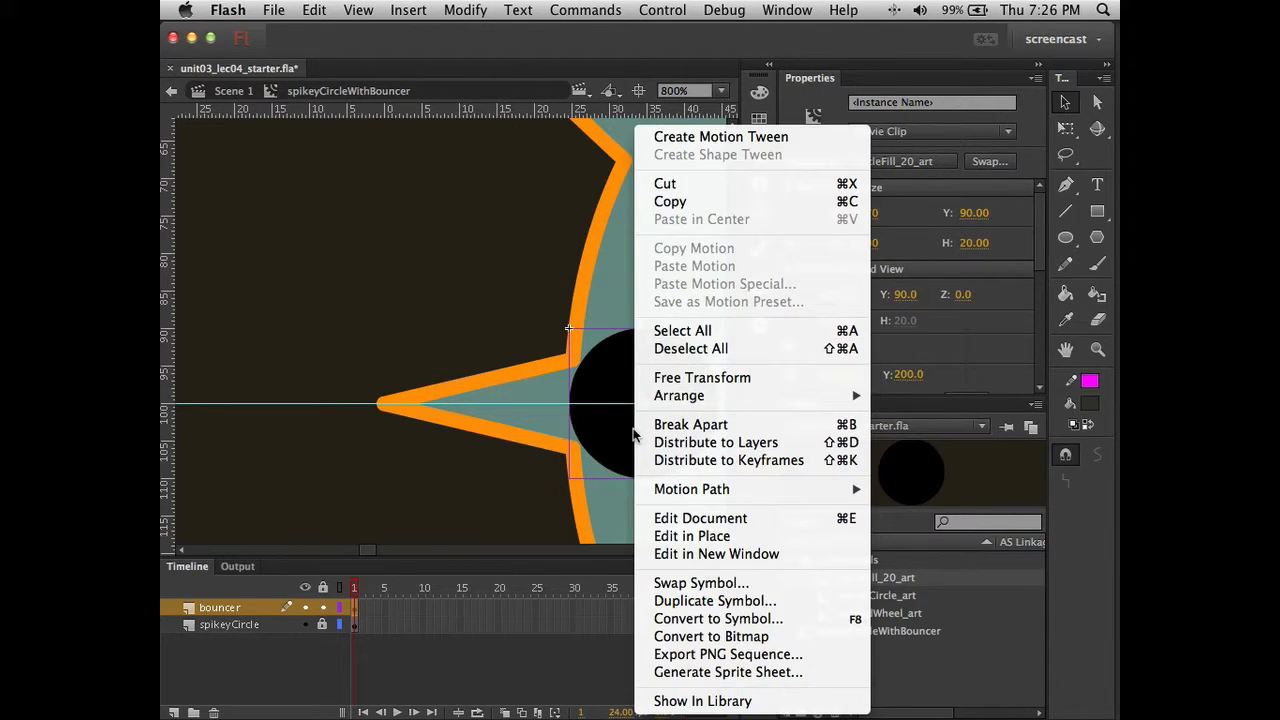
click(727, 618)
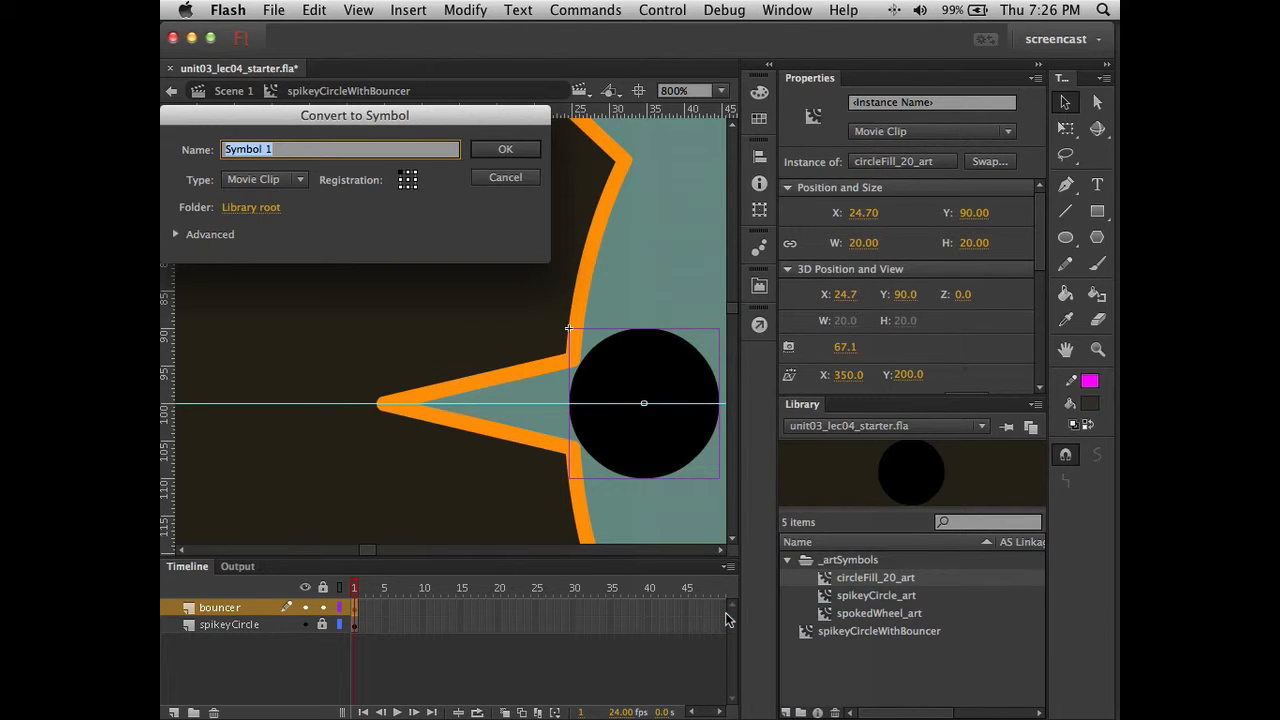
text(bouncer)
key(Return)
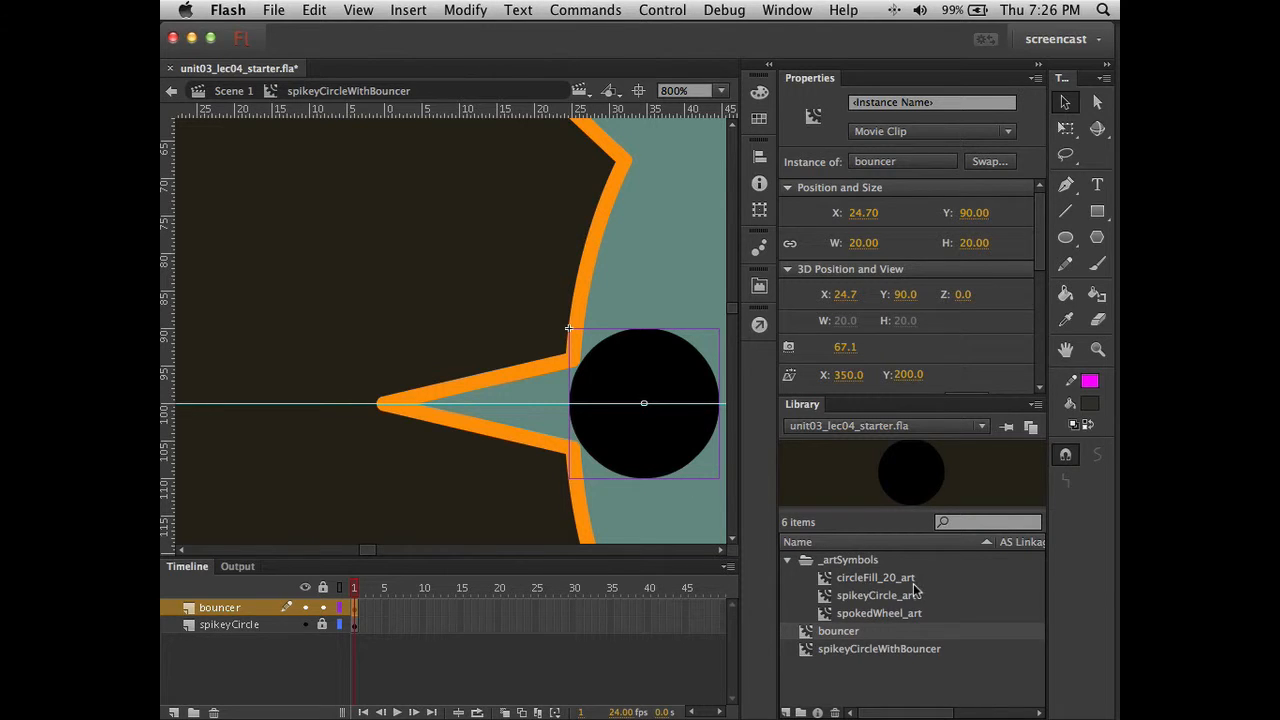
Open the bouncer instance for editing in place, with the whole spikey circle in view at 200%
double_click(676, 441)
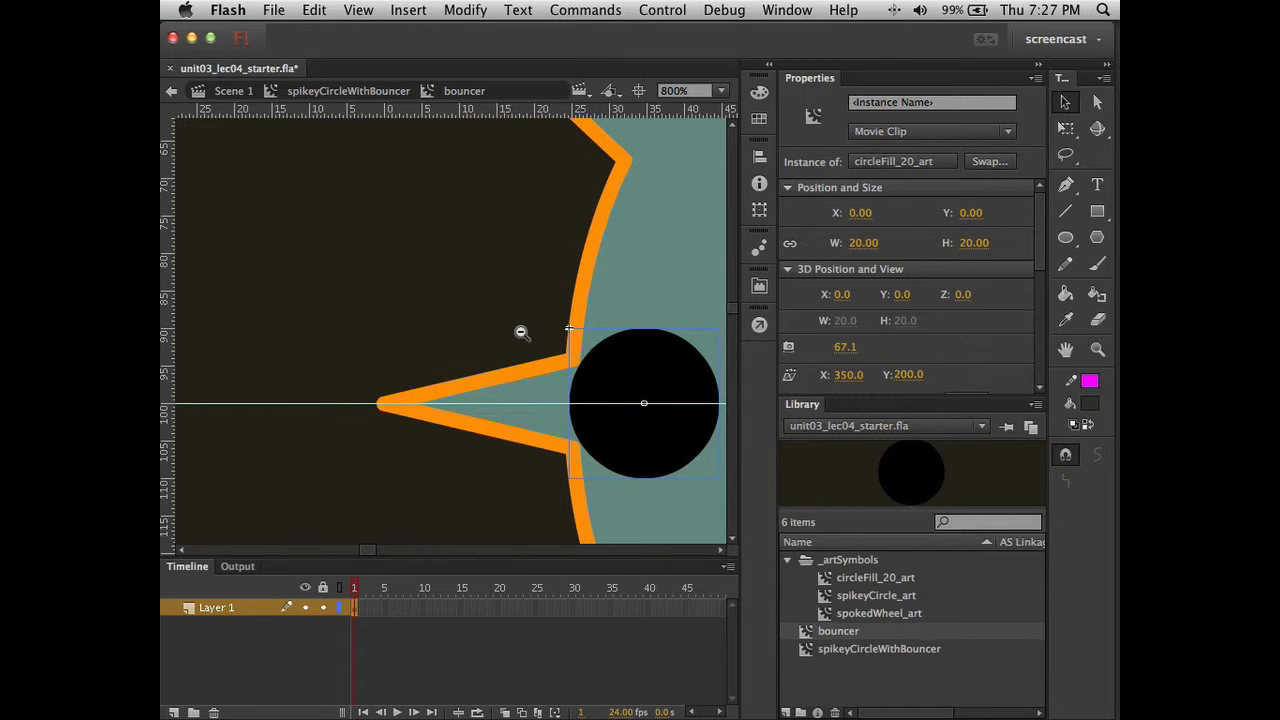
alt+click(520, 332)
alt+click(520, 332)
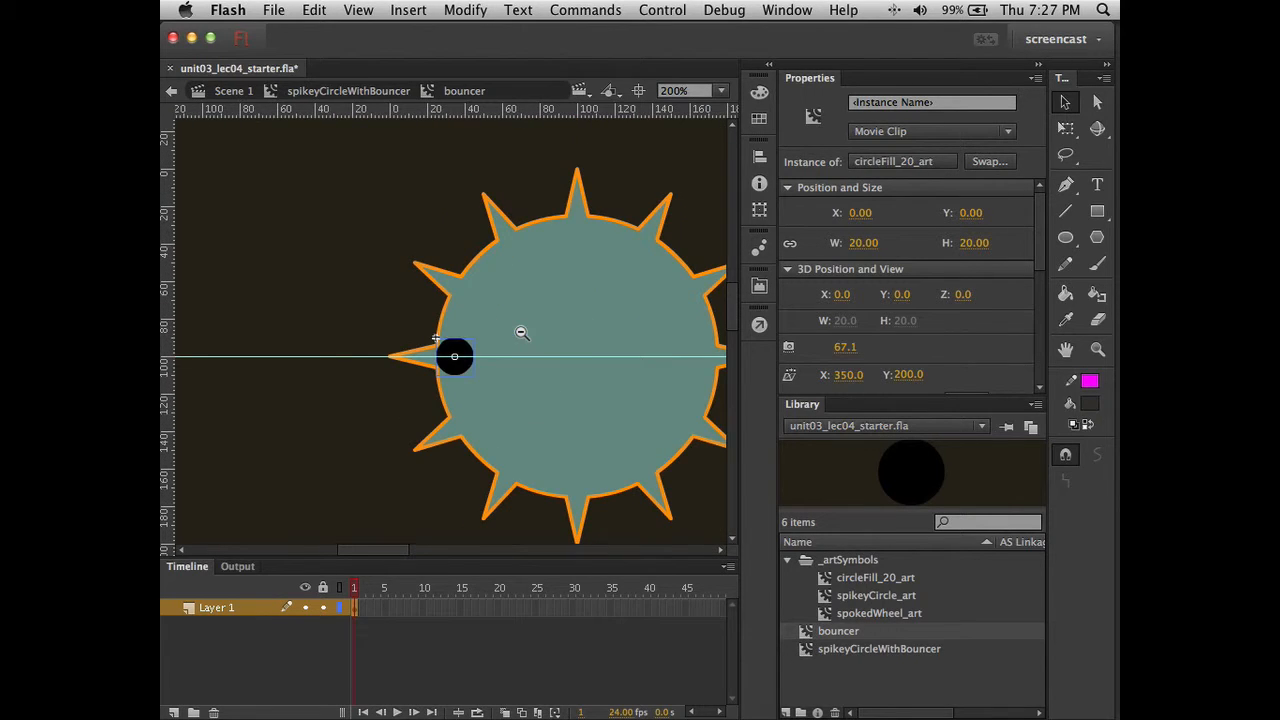
key(space)
drag(604, 319, 495, 317)
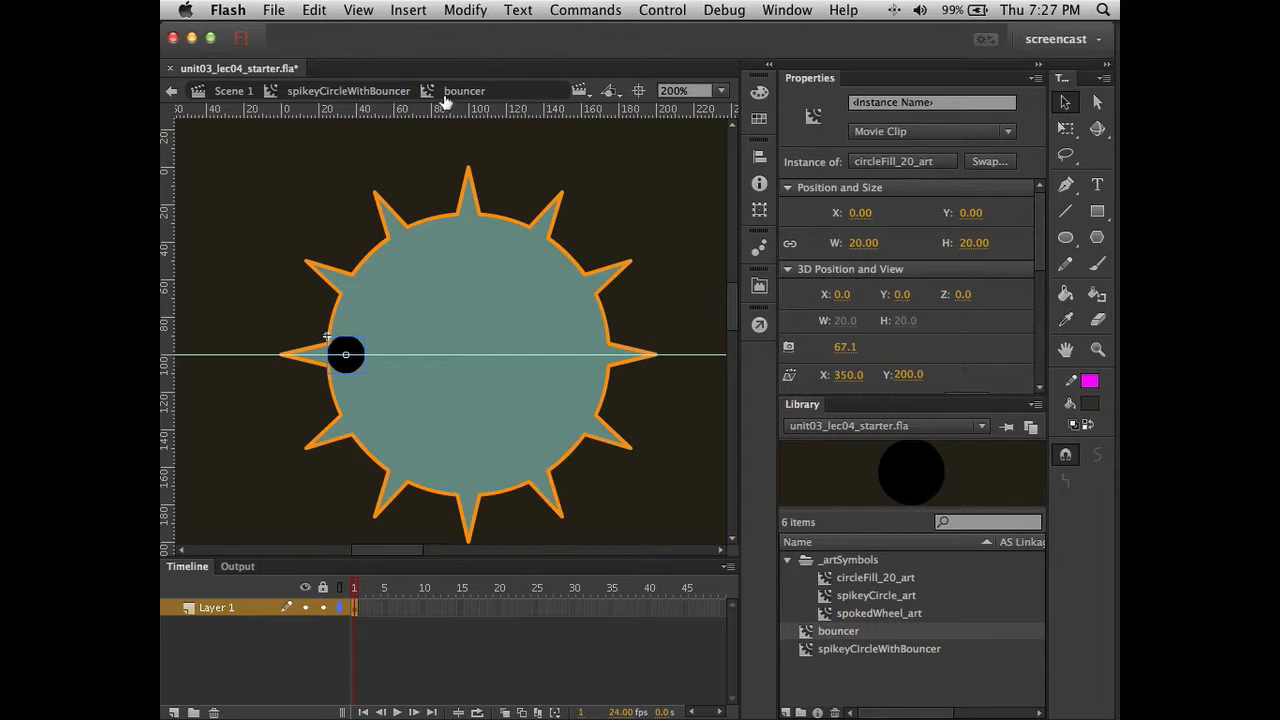
Insert keyframes at frames 24 and 48 of bouncer's Layer 1, and select the frame 24 keyframe
click(529, 610)
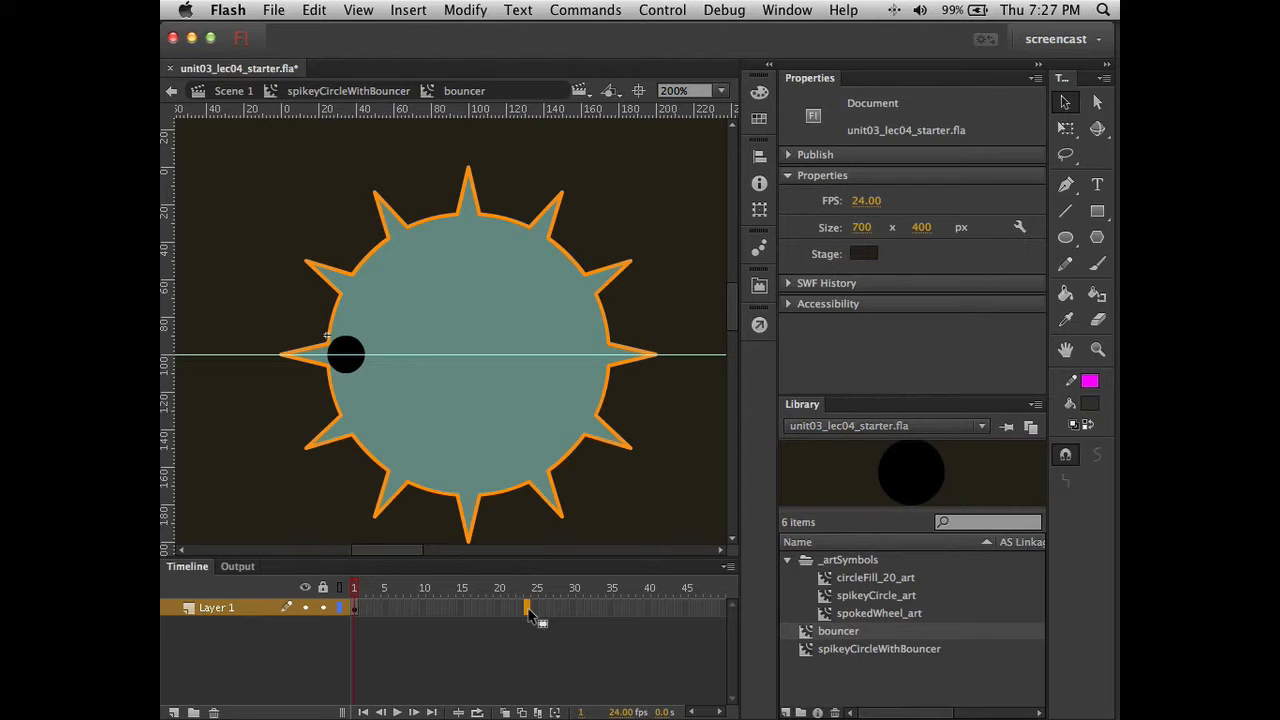
key(F5)
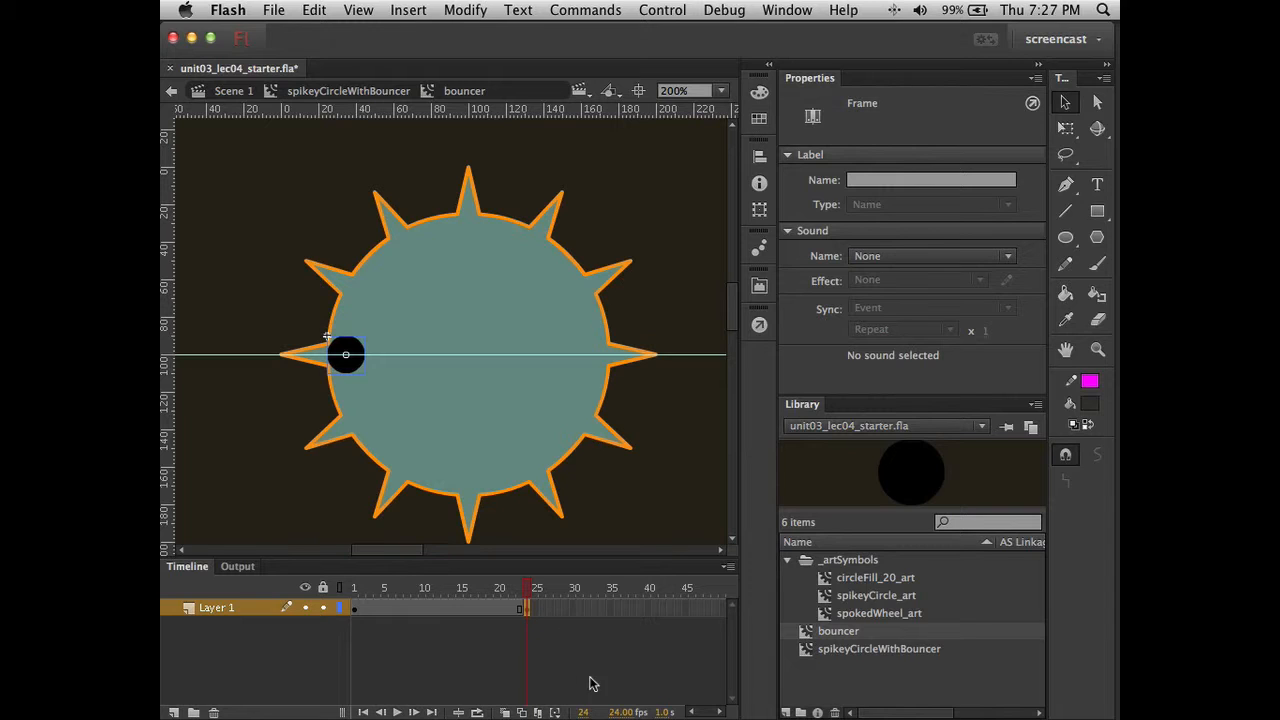
scroll(576, 663, right, 2)
click(672, 610)
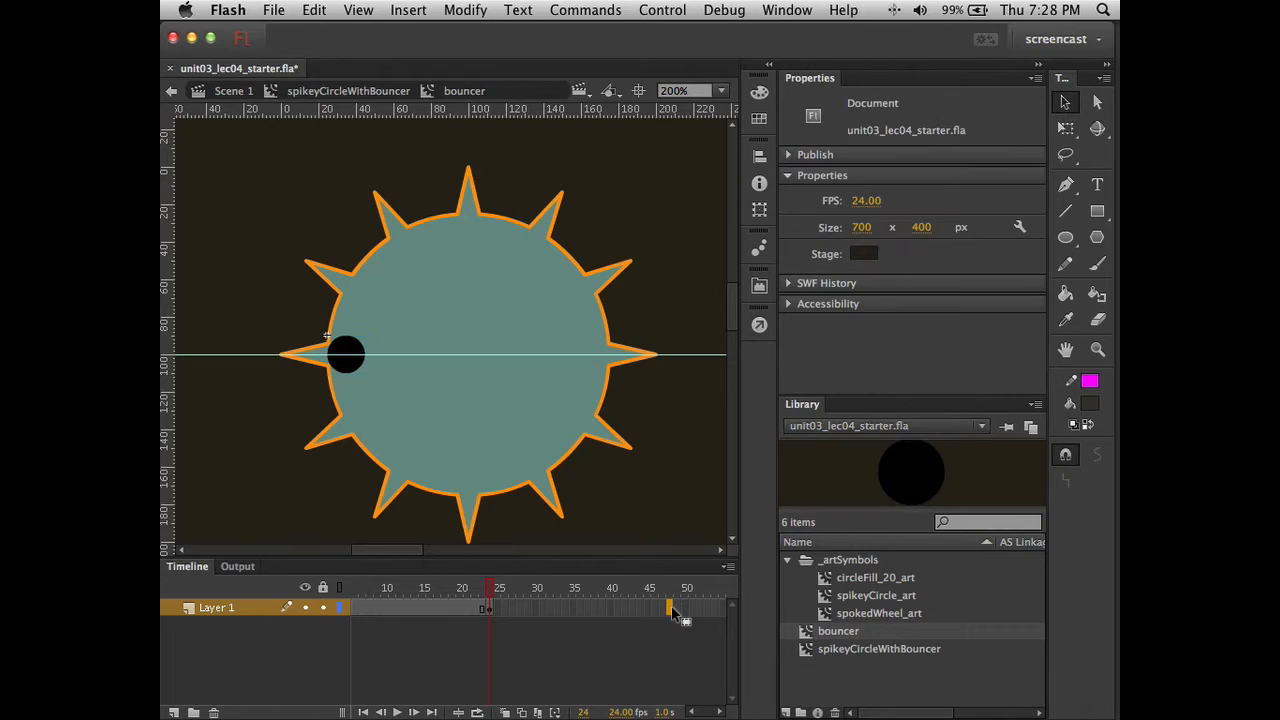
key(F5)
click(495, 610)
click(490, 611)
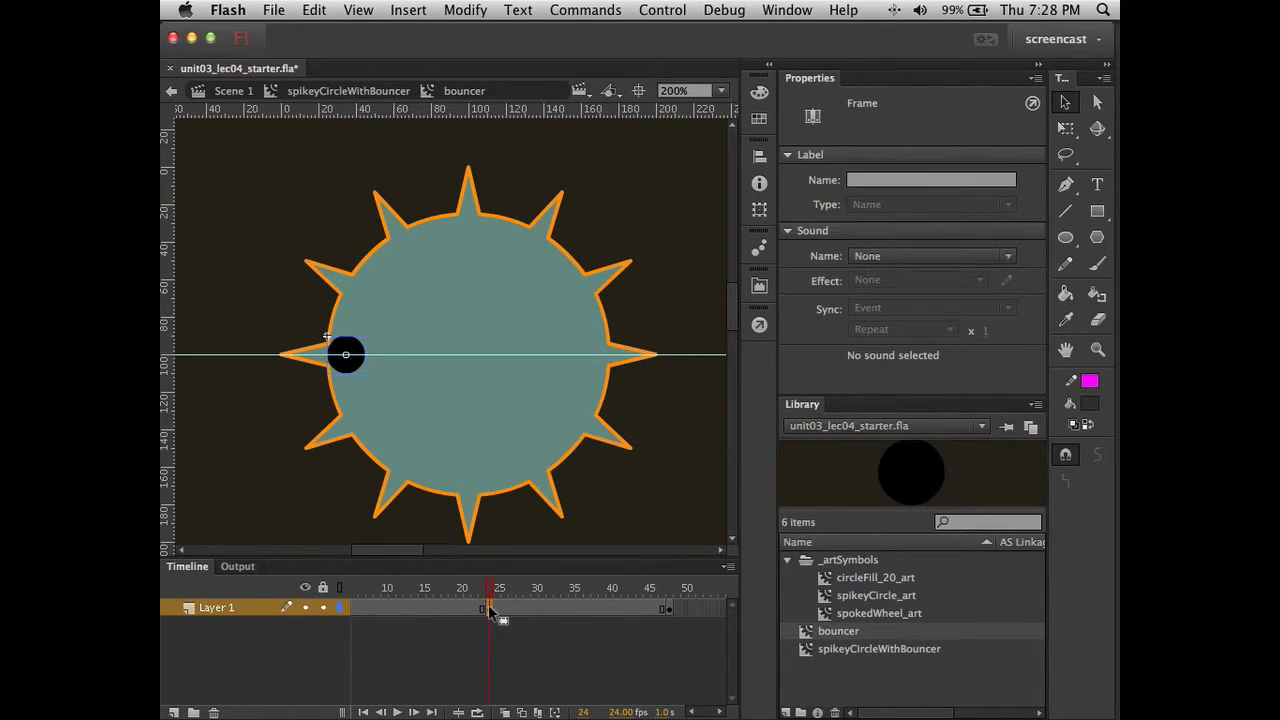
scroll(424, 674, left, 3)
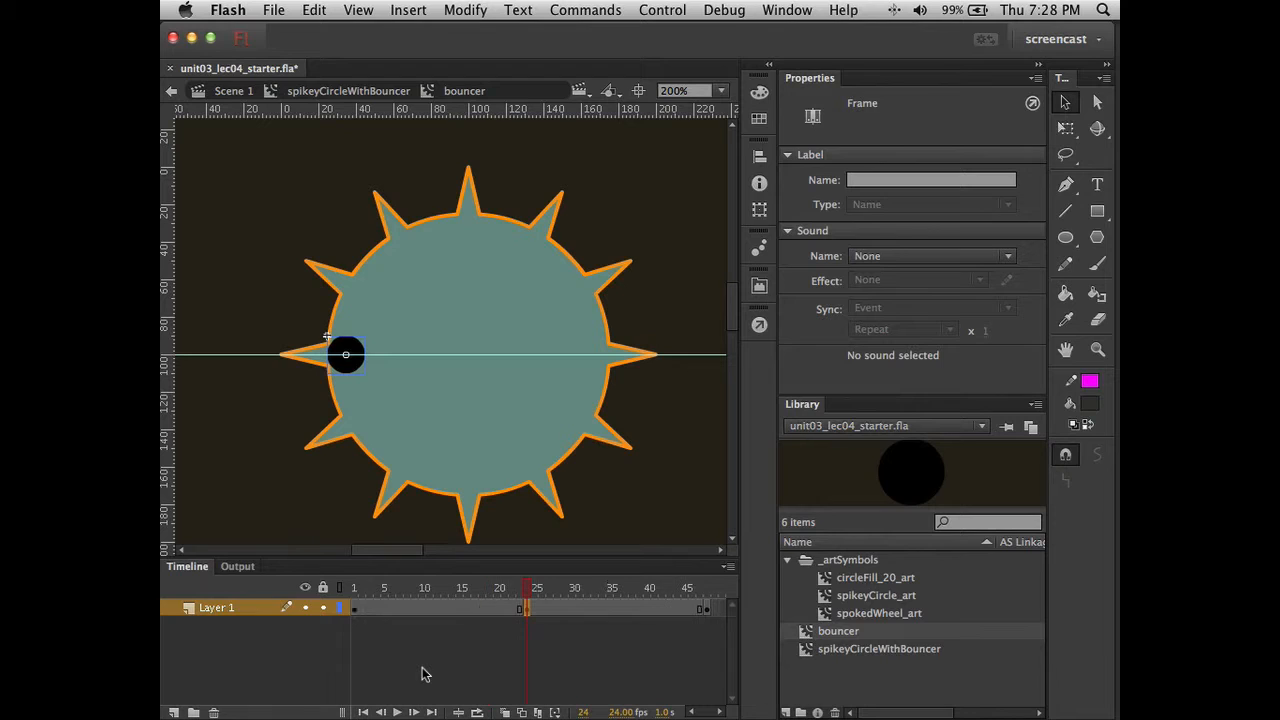
On bouncer's frame 24 keyframe, move the black circle along the horizontal guide to the spikey circle's right inner edge, at about X 129
click(356, 607)
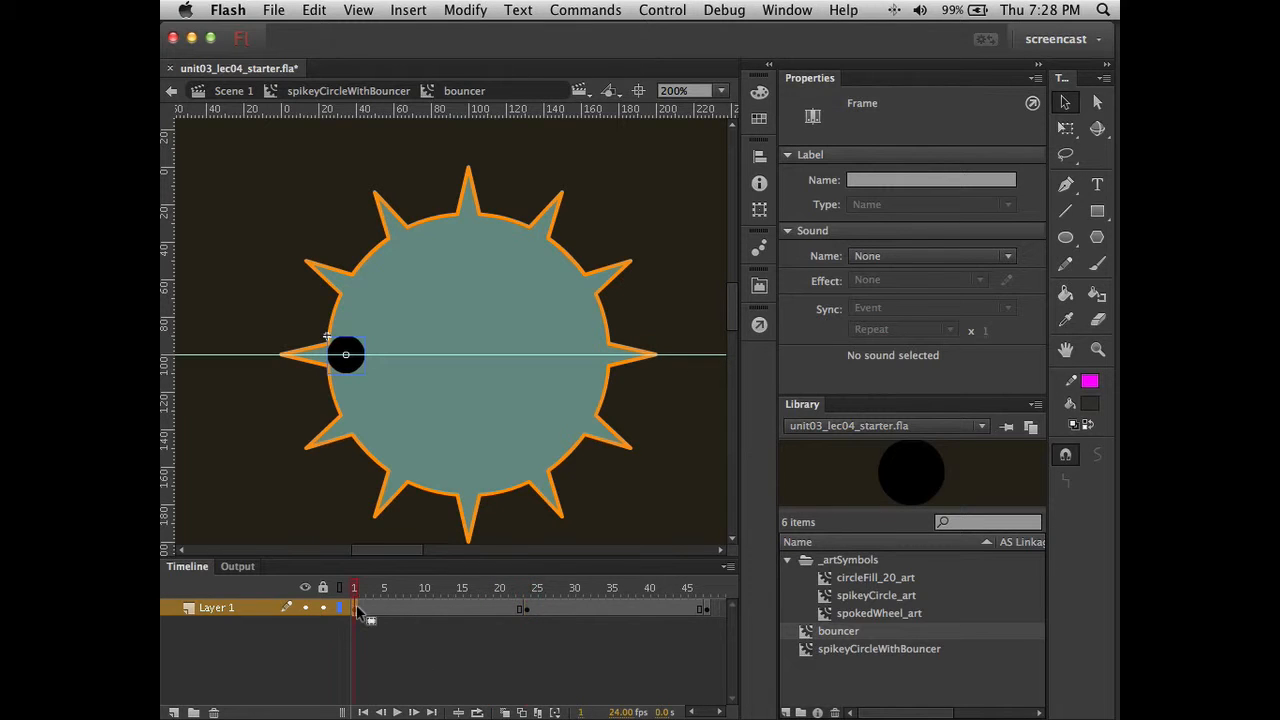
click(527, 609)
drag(345, 368, 588, 373)
Fine-tune the black circle's position at frame 24 to X 130.65 so its right side meets the orange outline
key(z)
click(590, 358)
click(463, 331)
click(463, 331)
key(space)
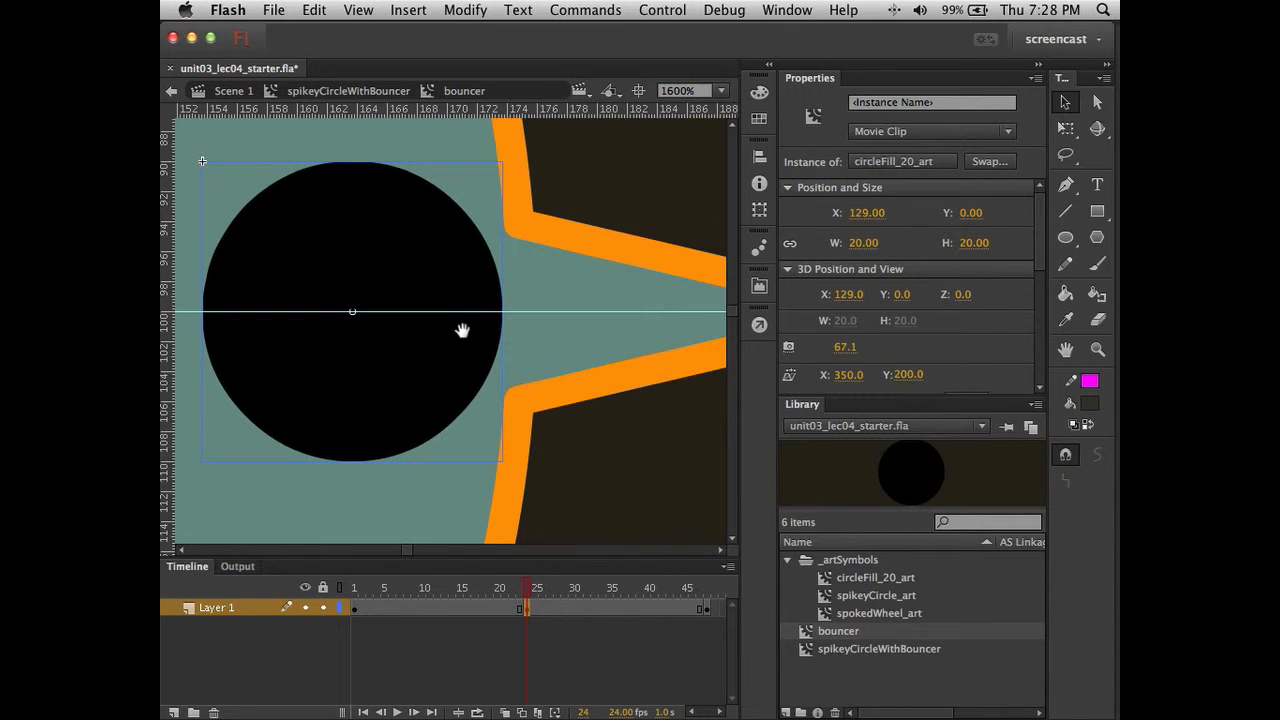
key(Right)
key(Right)
key(Right)
key(Right)
key(Right)
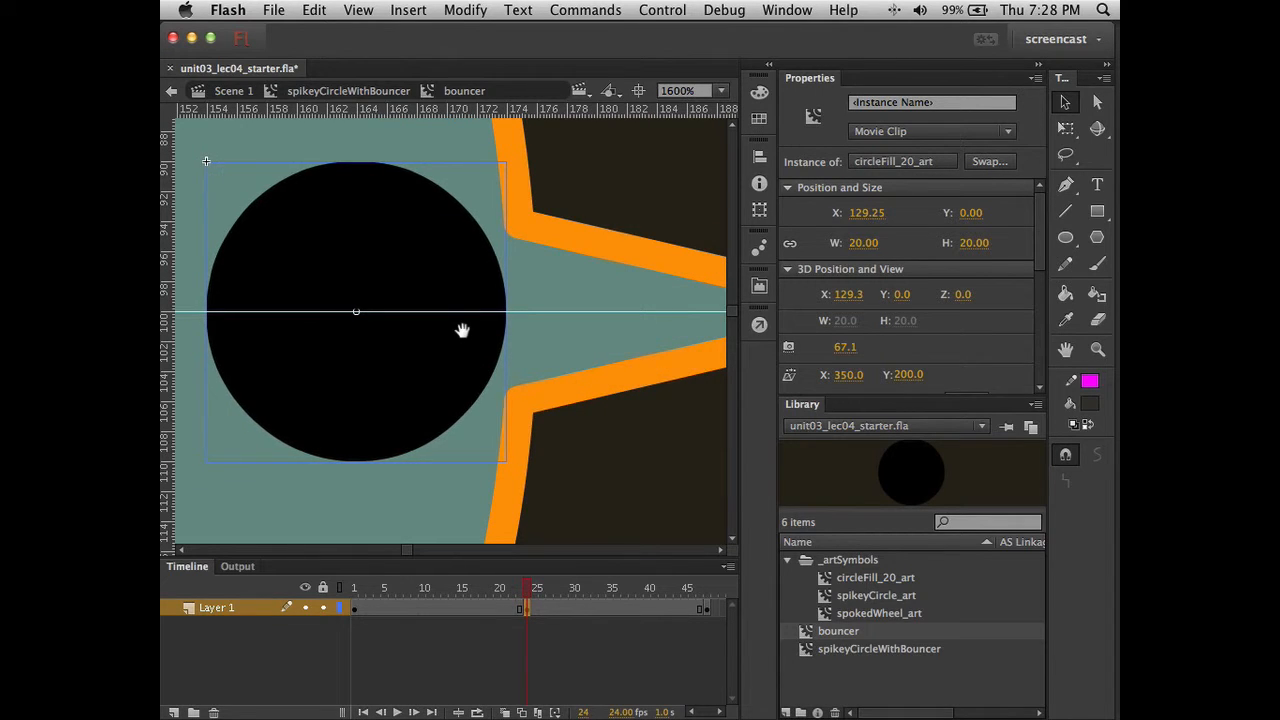
key(shift+Right)
key(shift+Right)
key(Right)
key(Right)
key(Right)
key(Right)
key(Right)
key(Right)
key(Right)
key(Right)
key(Right)
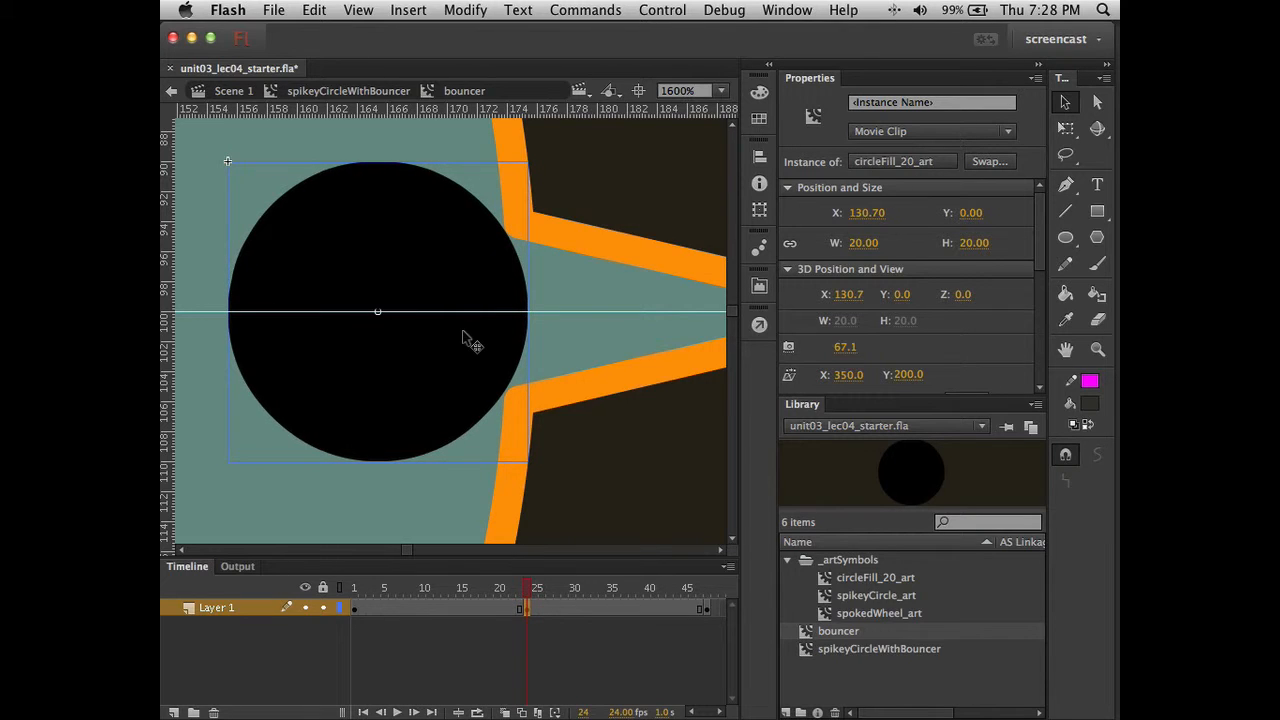
key(Left)
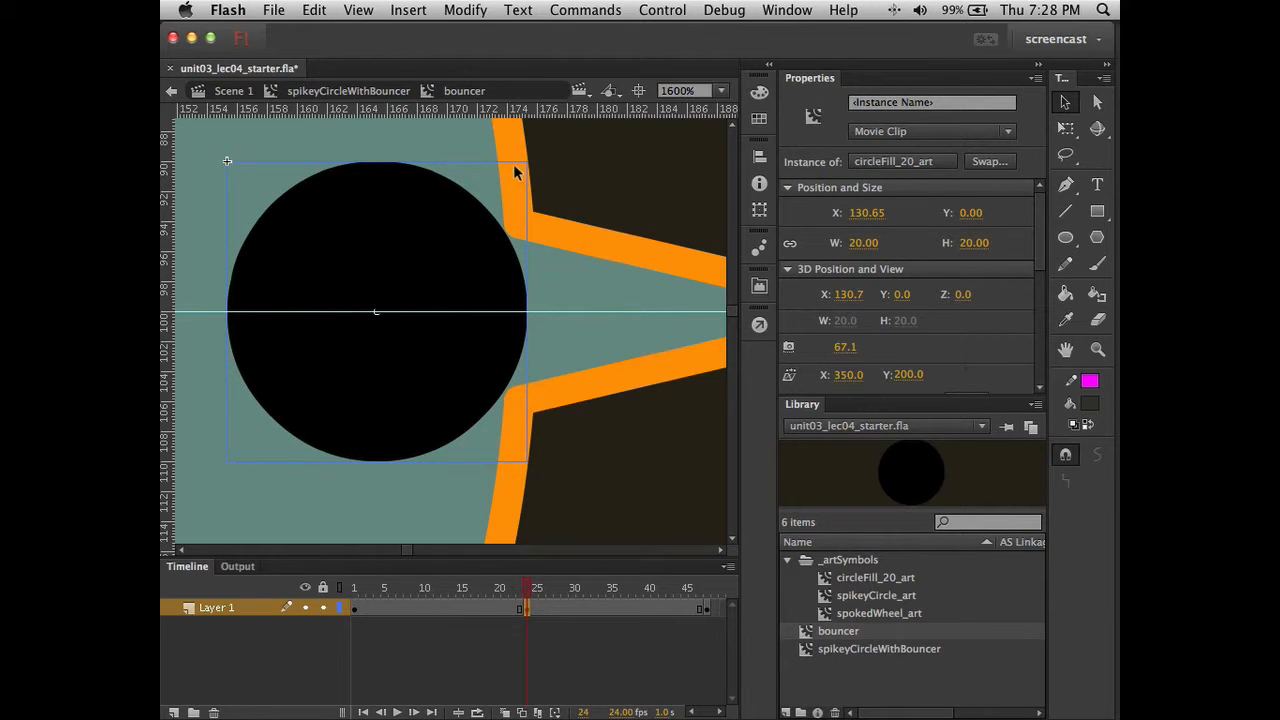
Create classic tweens on bouncer's Layer 1 between the keyframes at frames 1 and 24 and between frames 24 and 48
alt+super+click(468, 326)
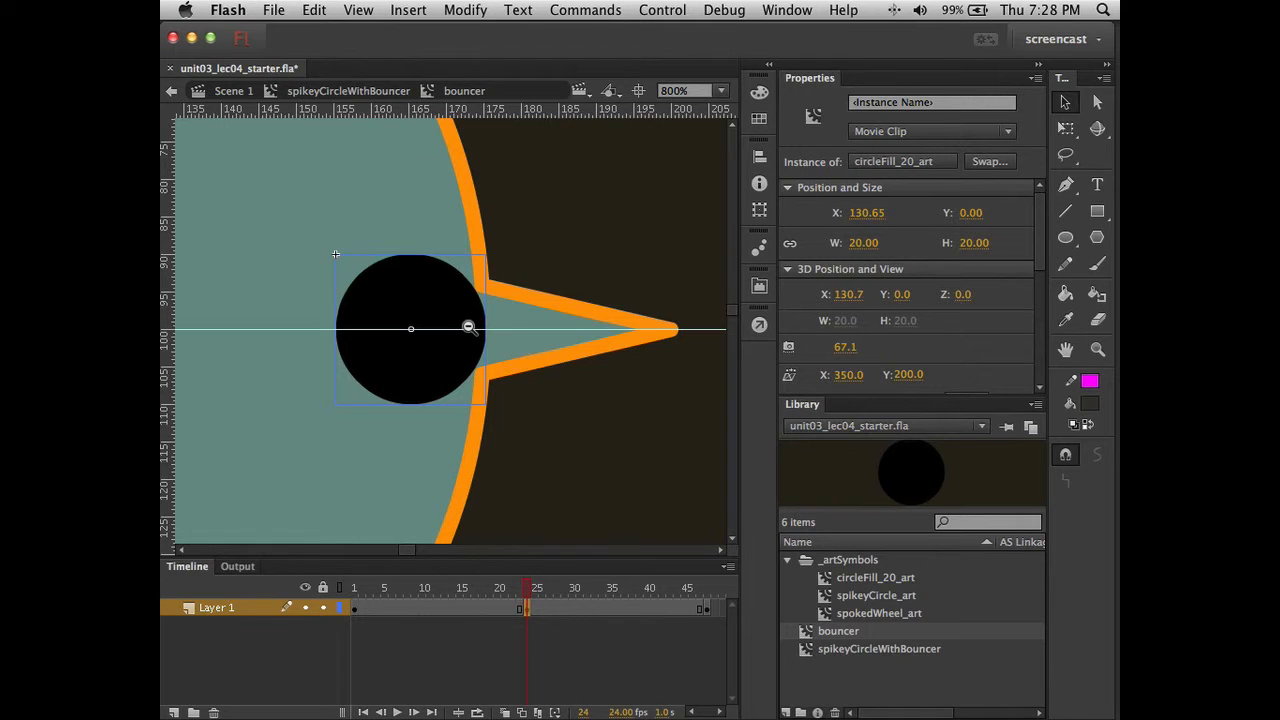
alt+super+click(468, 326)
alt+super+click(466, 323)
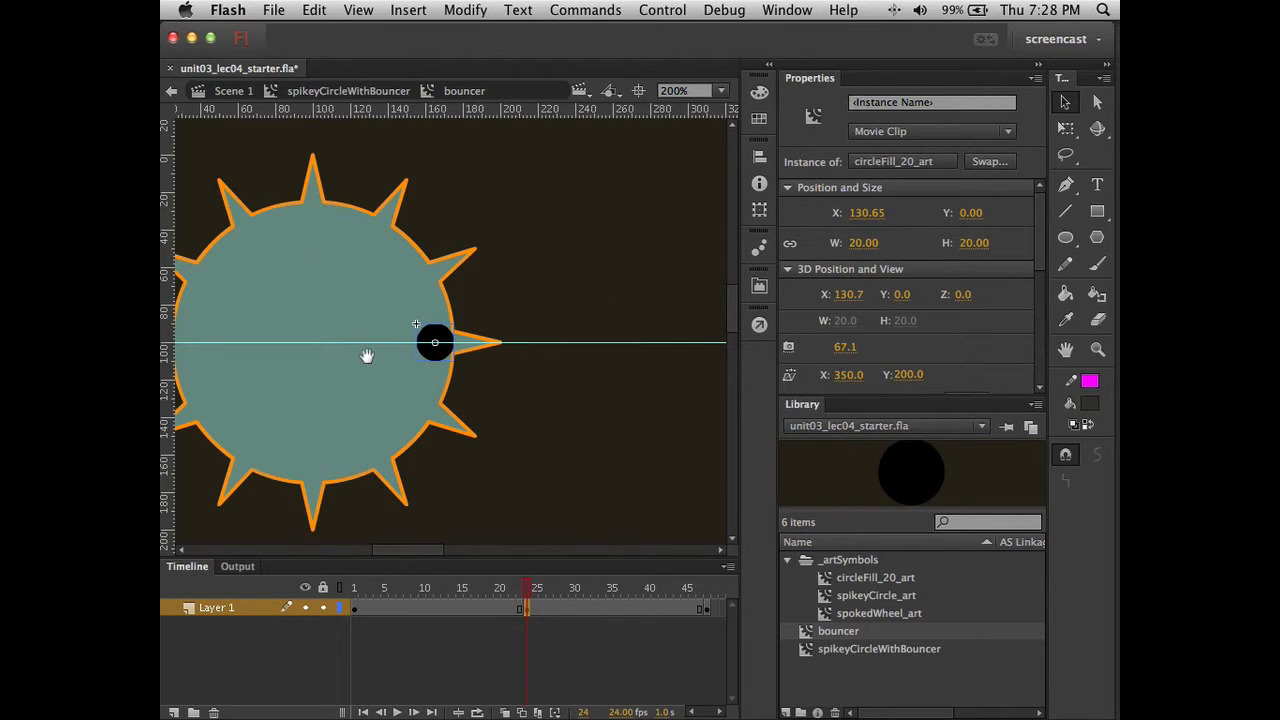
drag(367, 356, 503, 351)
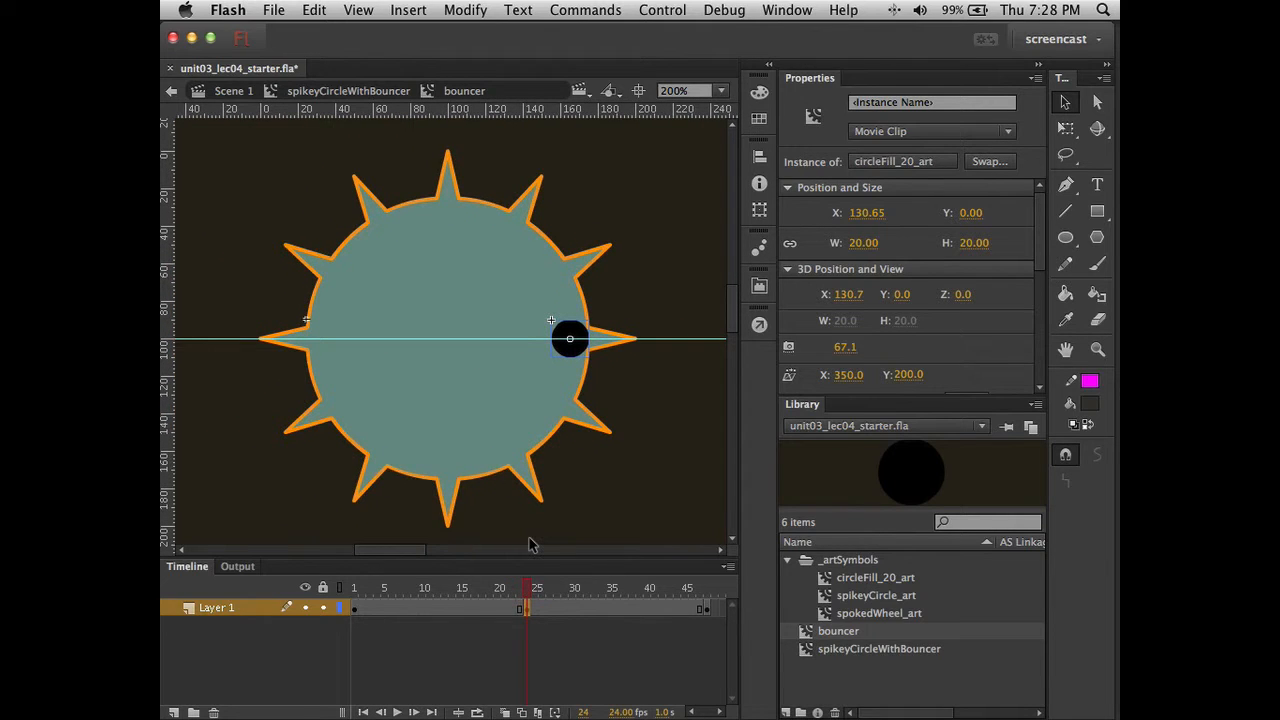
click(291, 507)
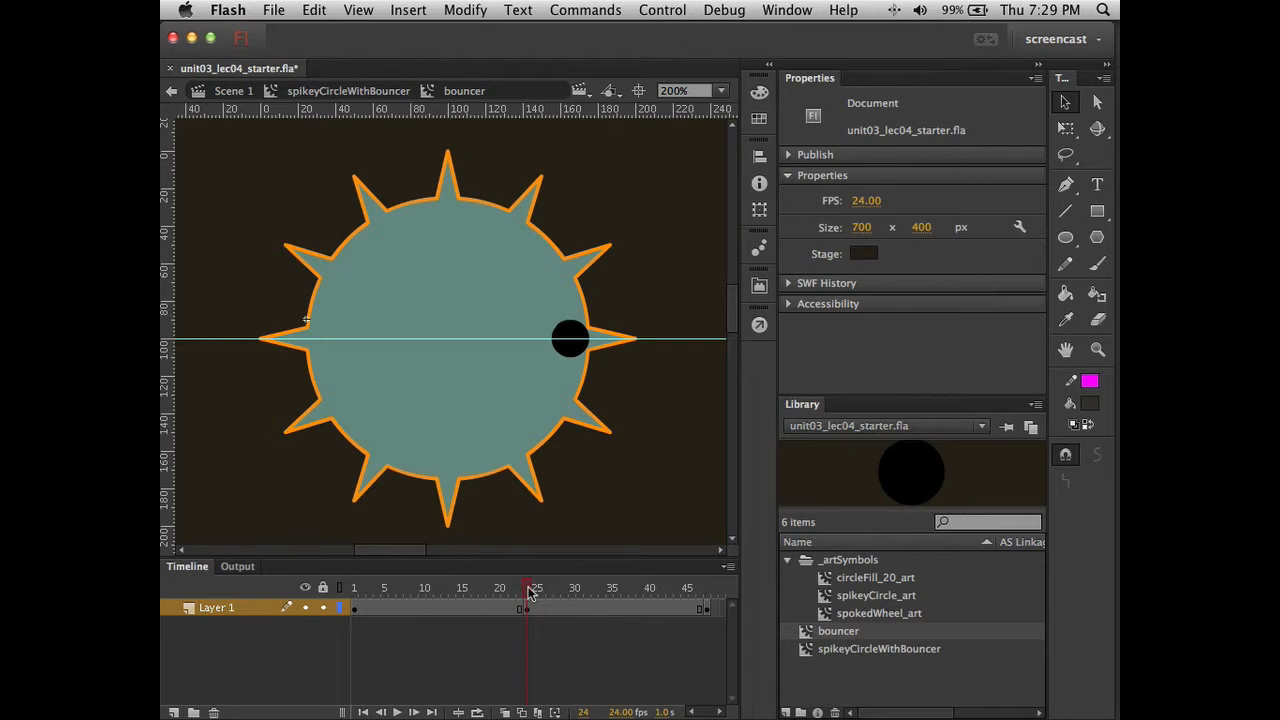
drag(530, 592, 414, 591)
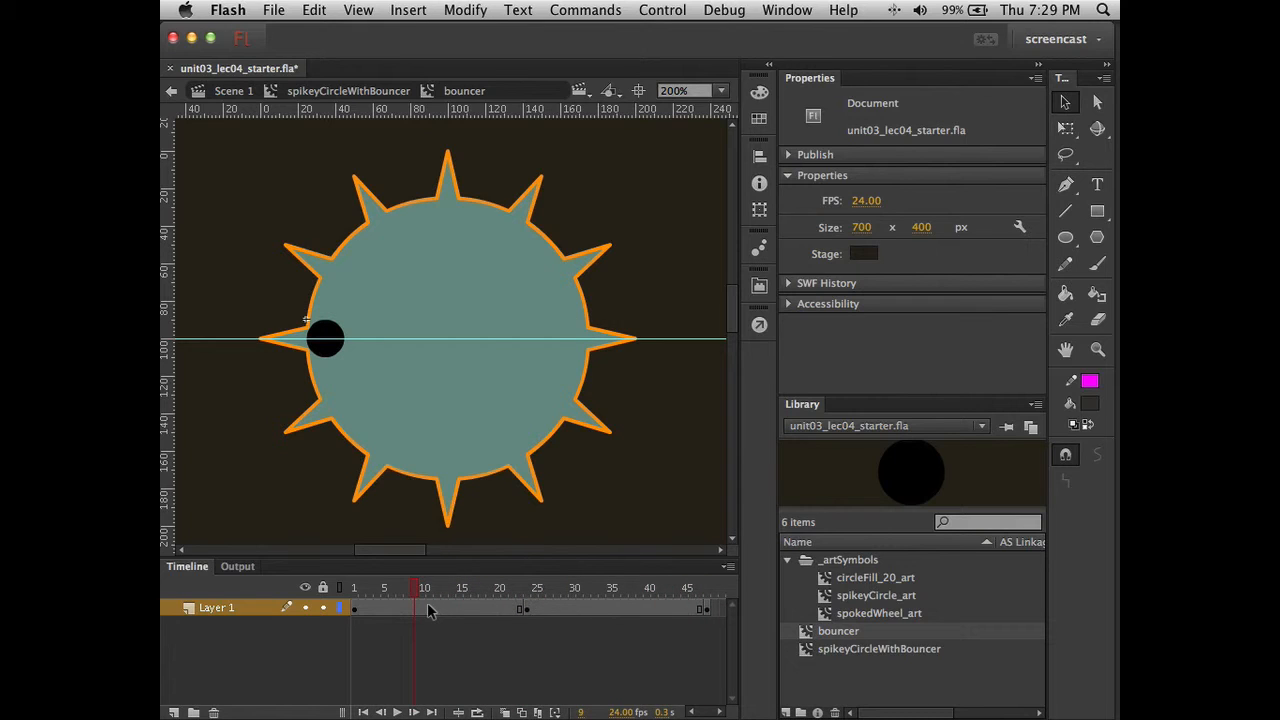
right_click(427, 604)
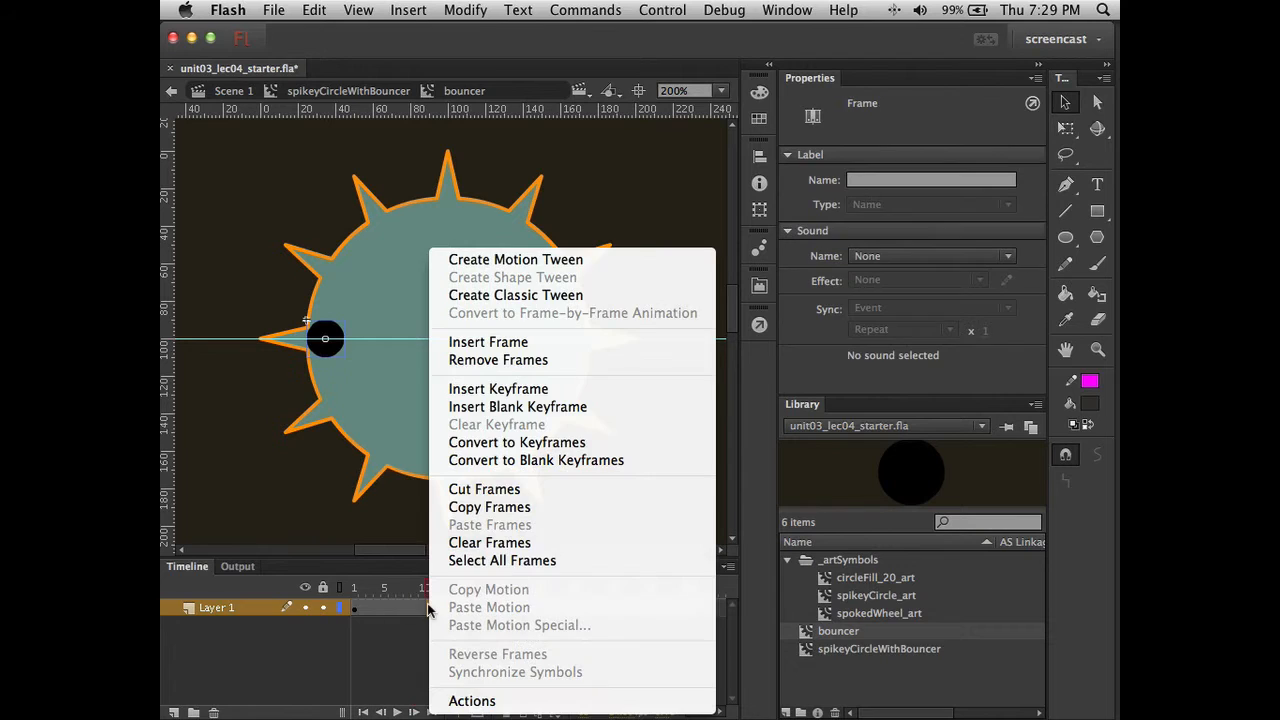
click(476, 297)
click(593, 607)
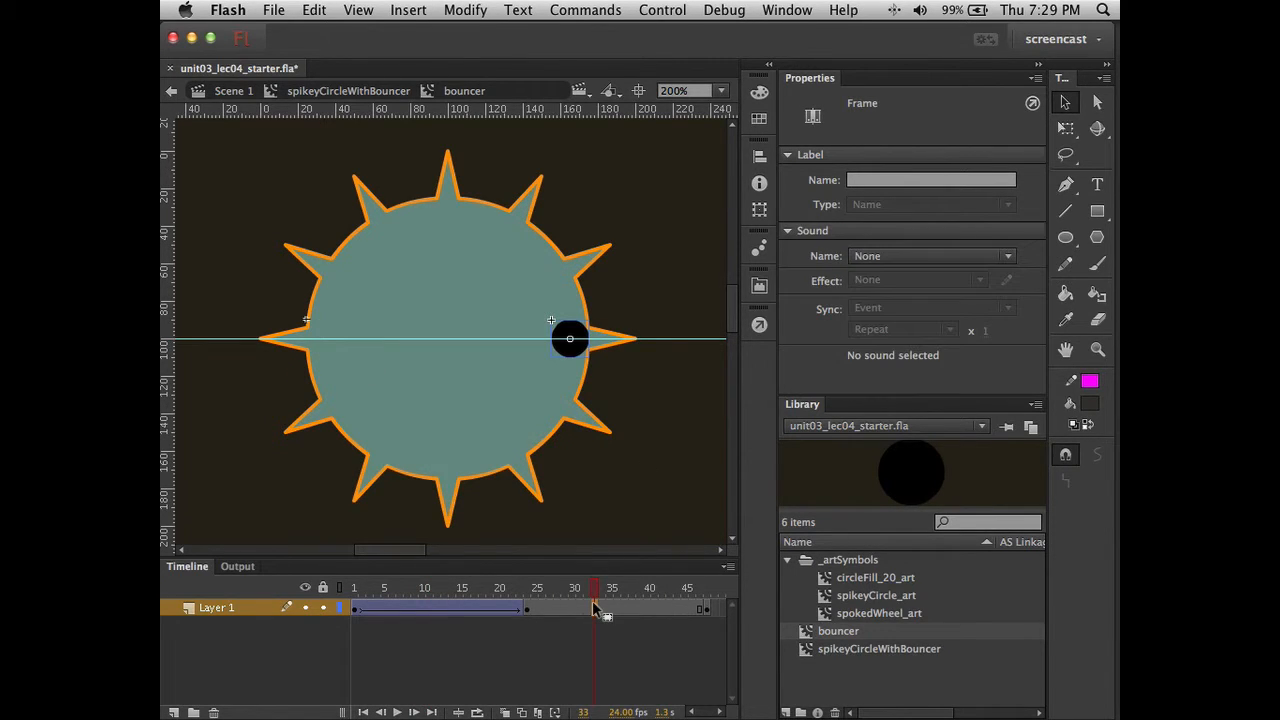
right_click(592, 608)
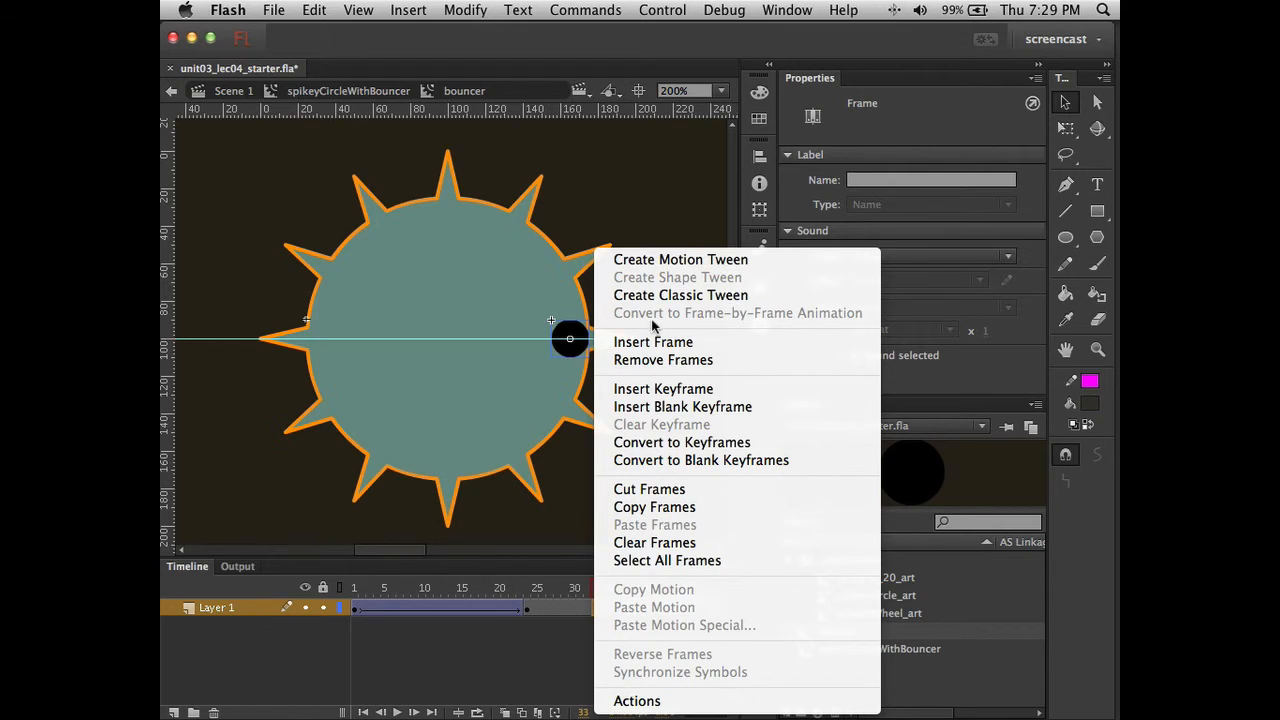
click(656, 298)
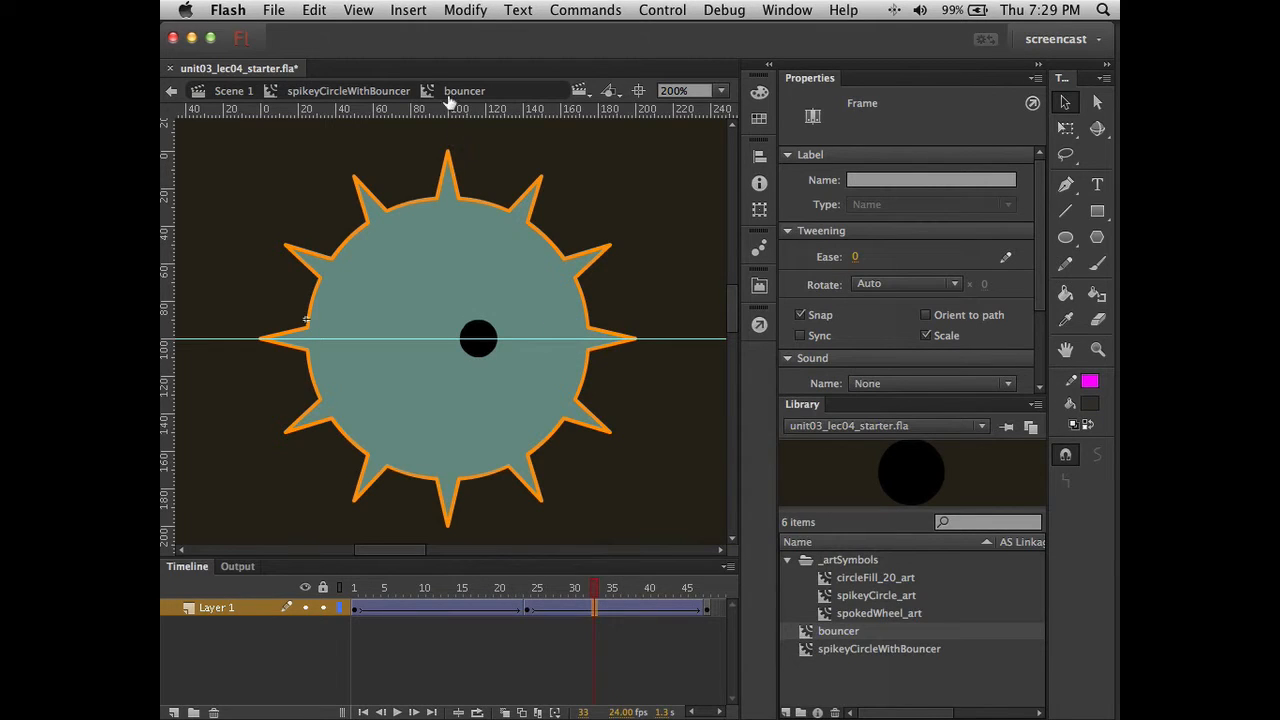
Scrub the bouncer timeline back through frame 24 to frame 1 to review the black circle's tweened motion
drag(593, 590, 527, 590)
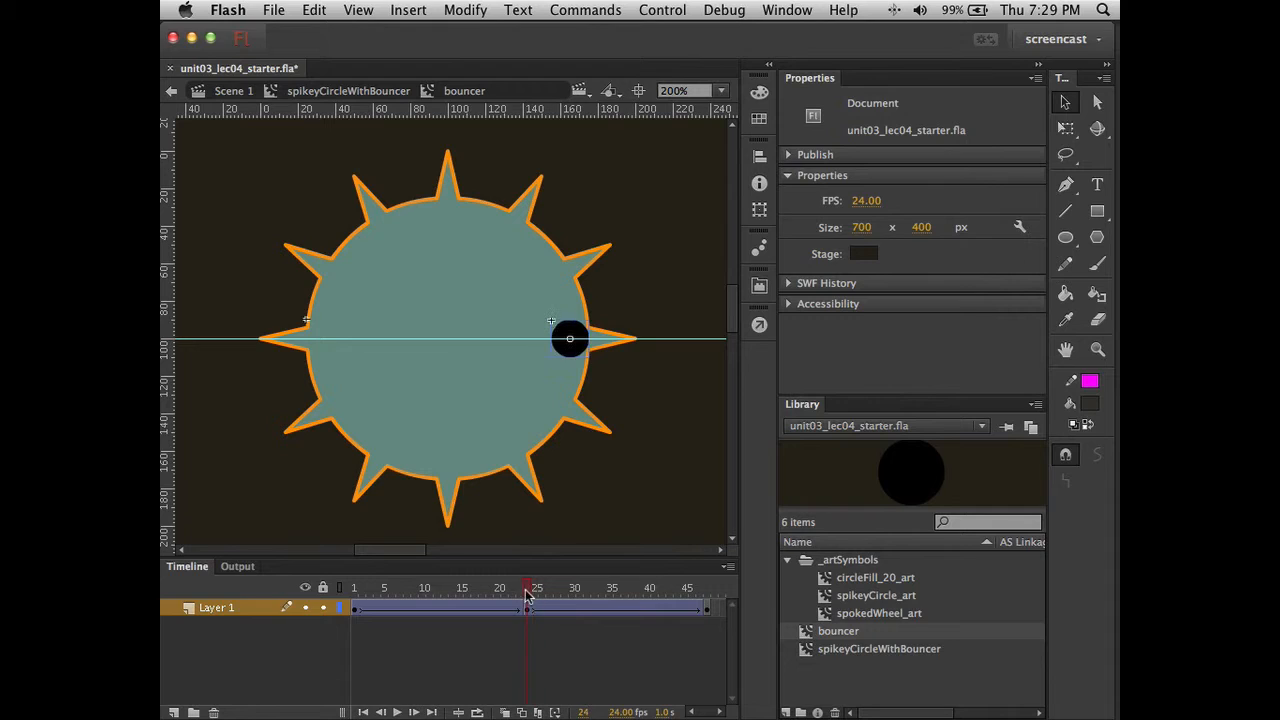
click(354, 591)
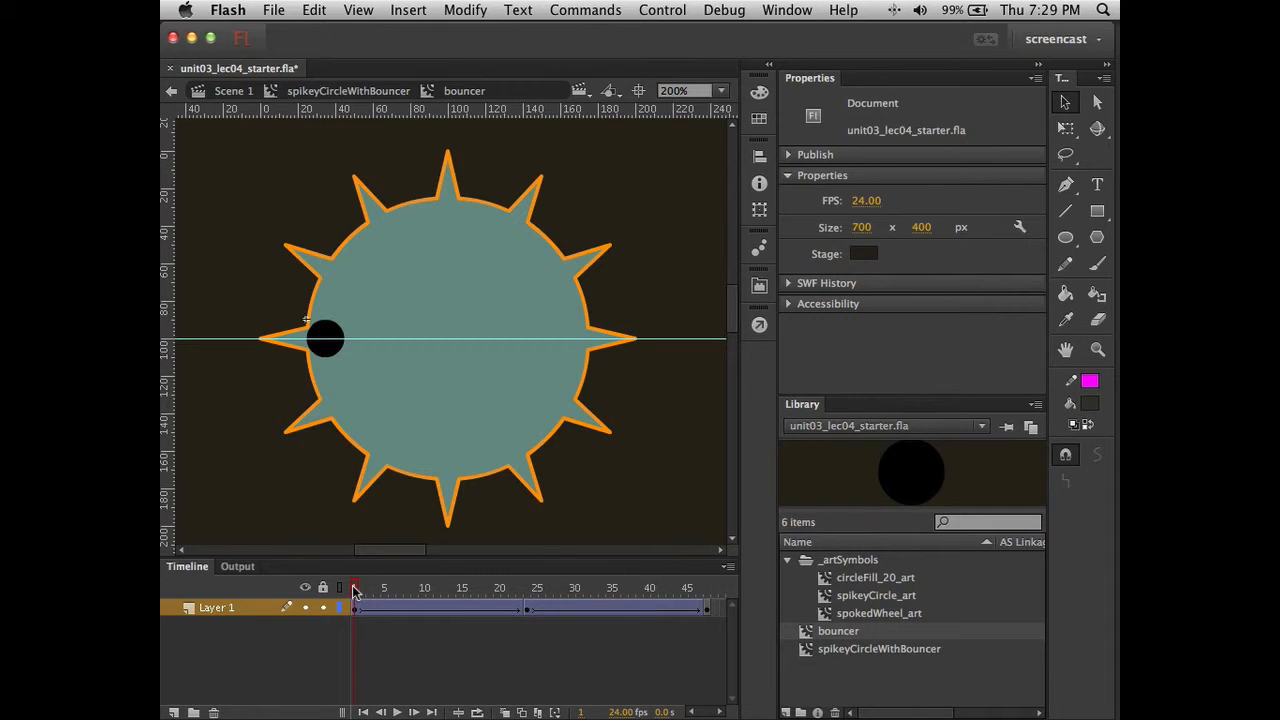
mouse_move(354, 591)
mouse_down()
mouse_move(710, 606)
mouse_move(345, 590)
mouse_up()
Return to Scene 1 with the stage in view and remove both the horizontal and vertical guides
click(232, 96)
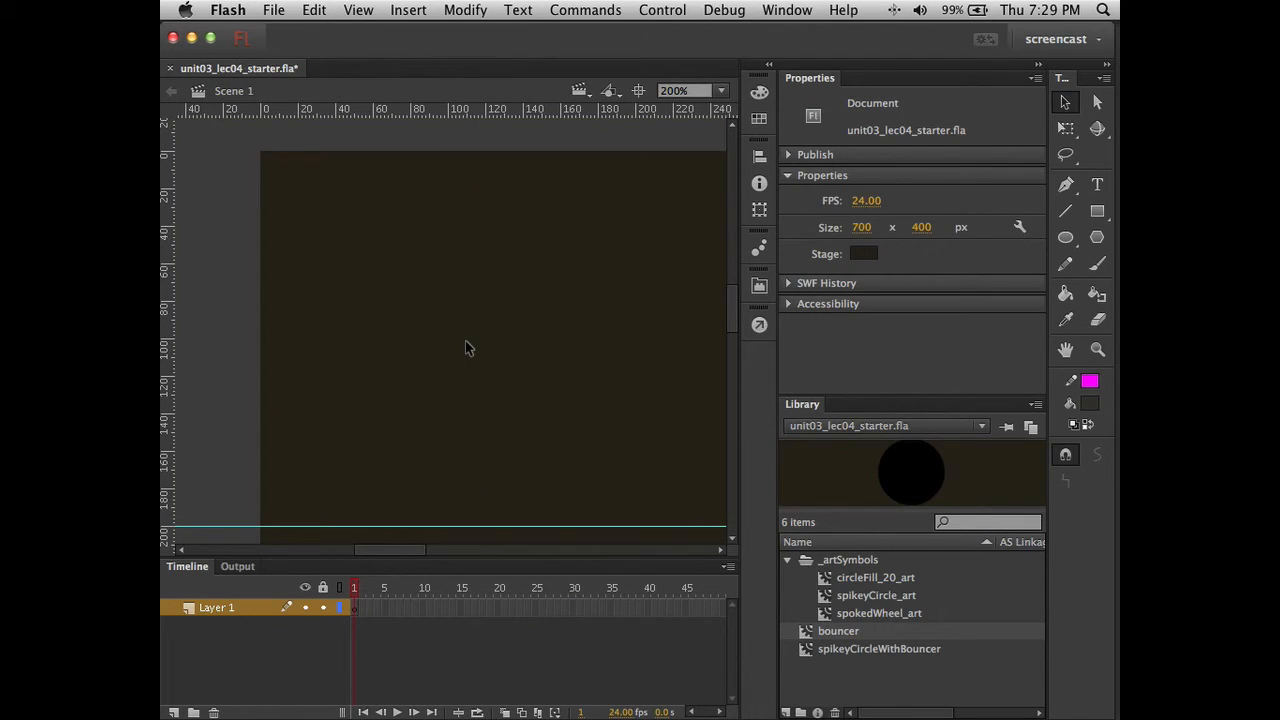
key(super+2)
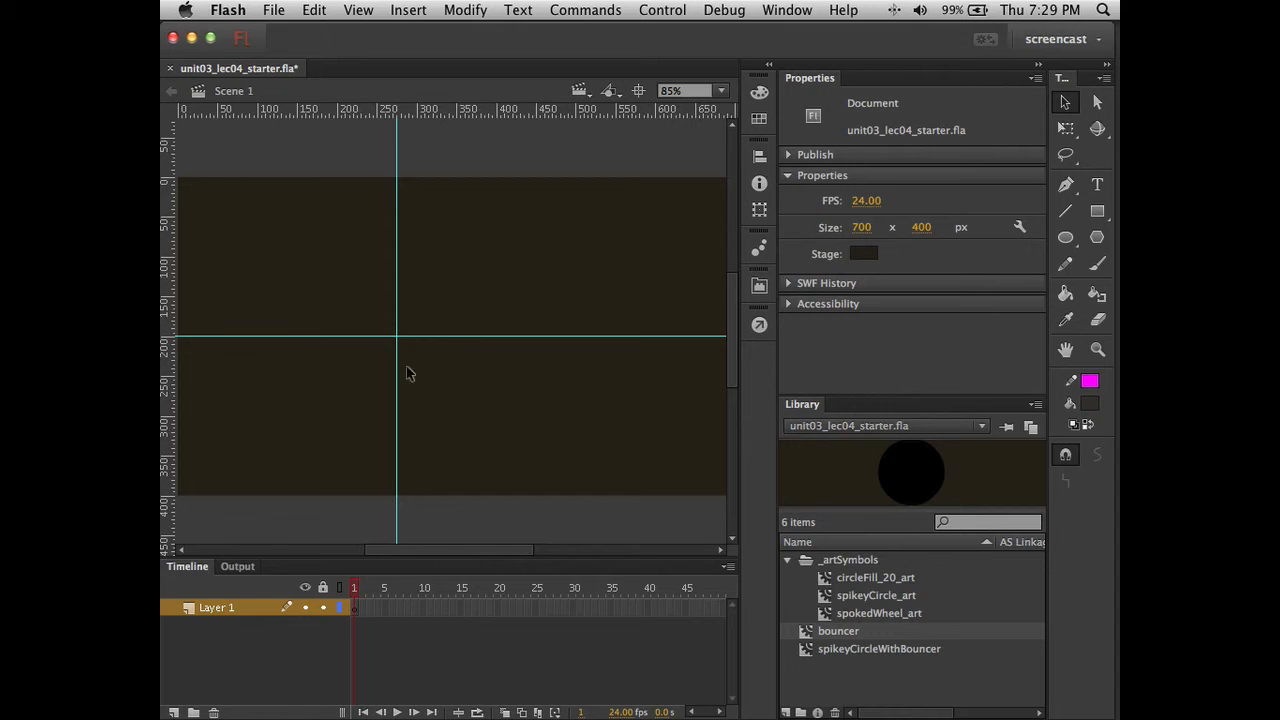
drag(400, 345, 429, 106)
drag(397, 191, 166, 191)
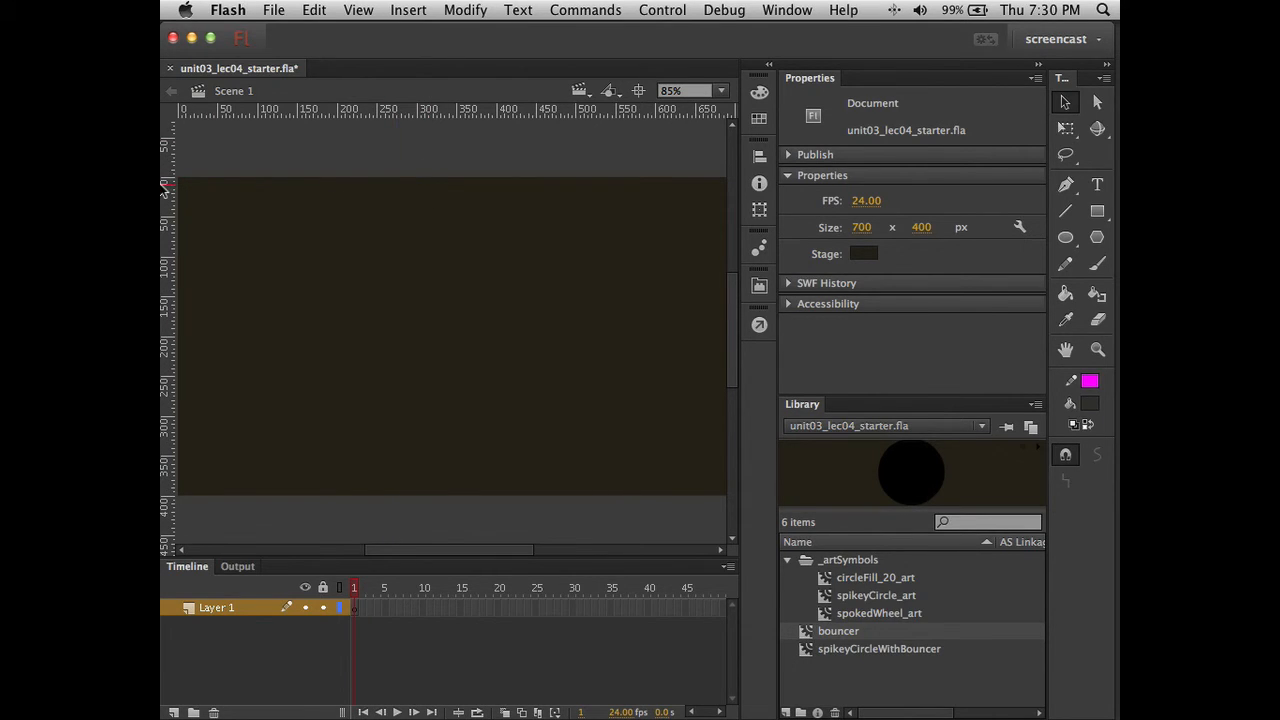
Place an instance of spikeyCircleWithBouncer near the centre of the stage, at about X 266, Y 100, and test the movie
click(855, 652)
drag(930, 466, 476, 347)
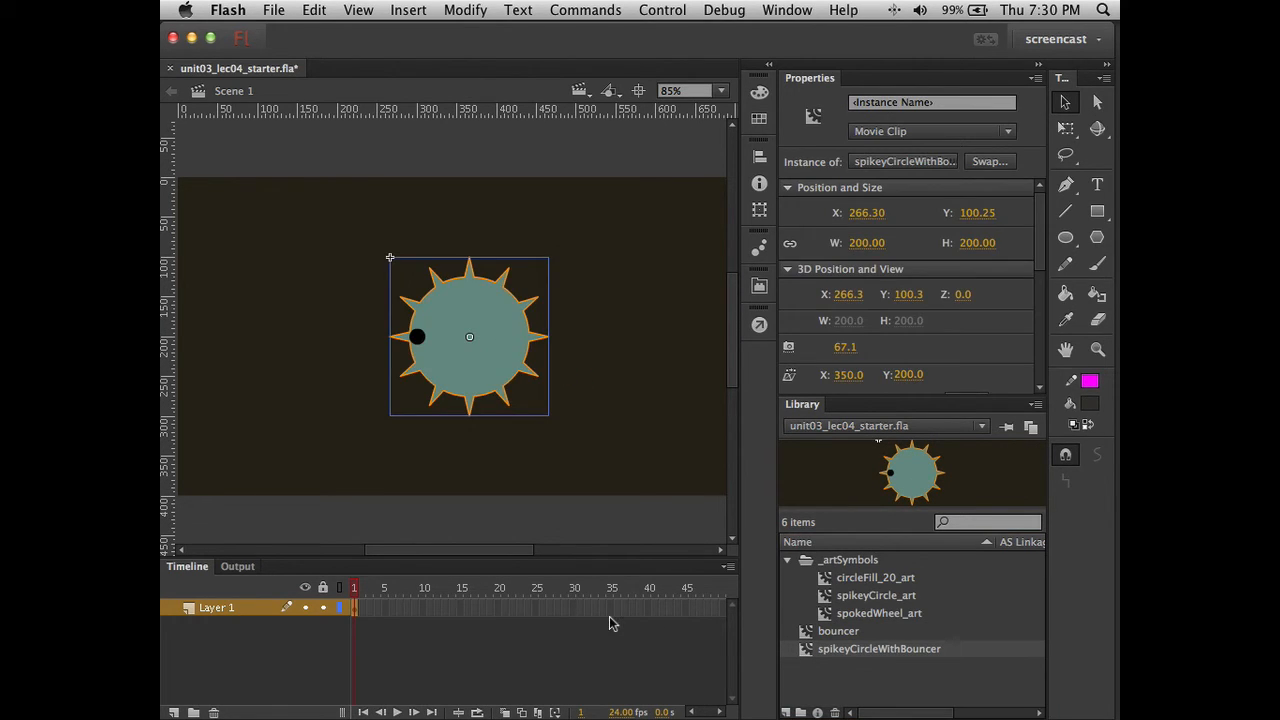
key(super+Return)
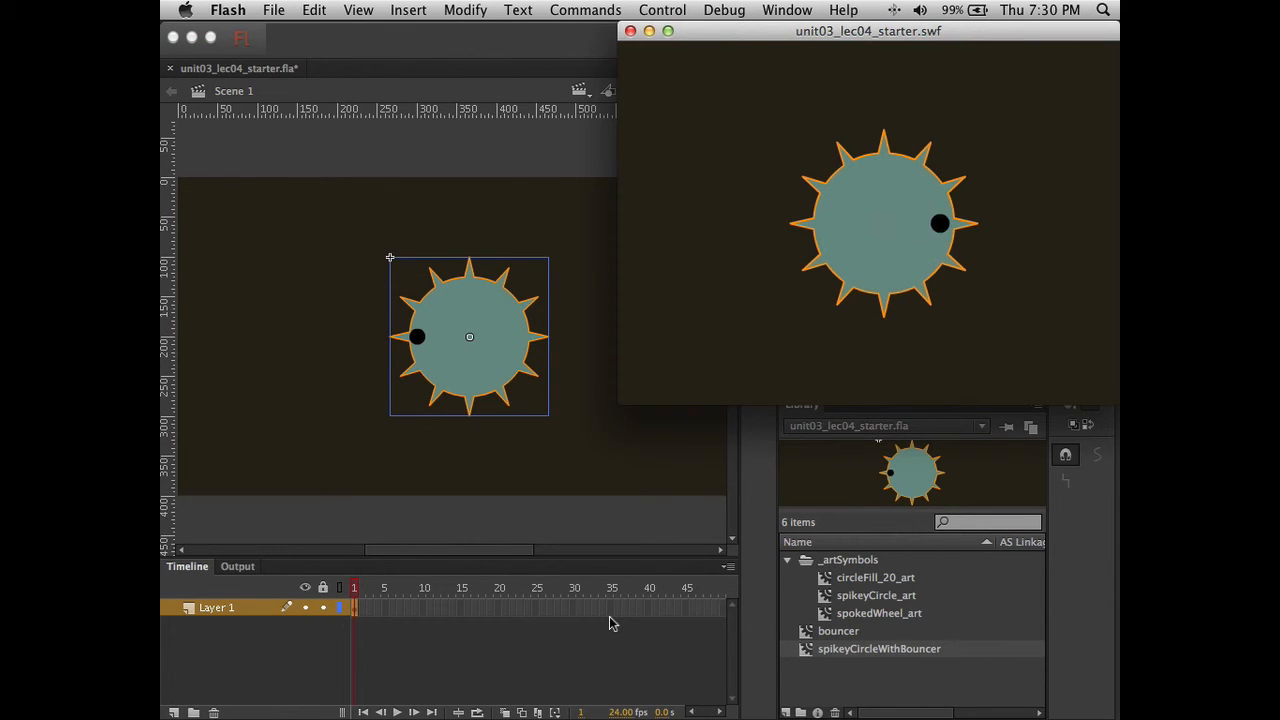